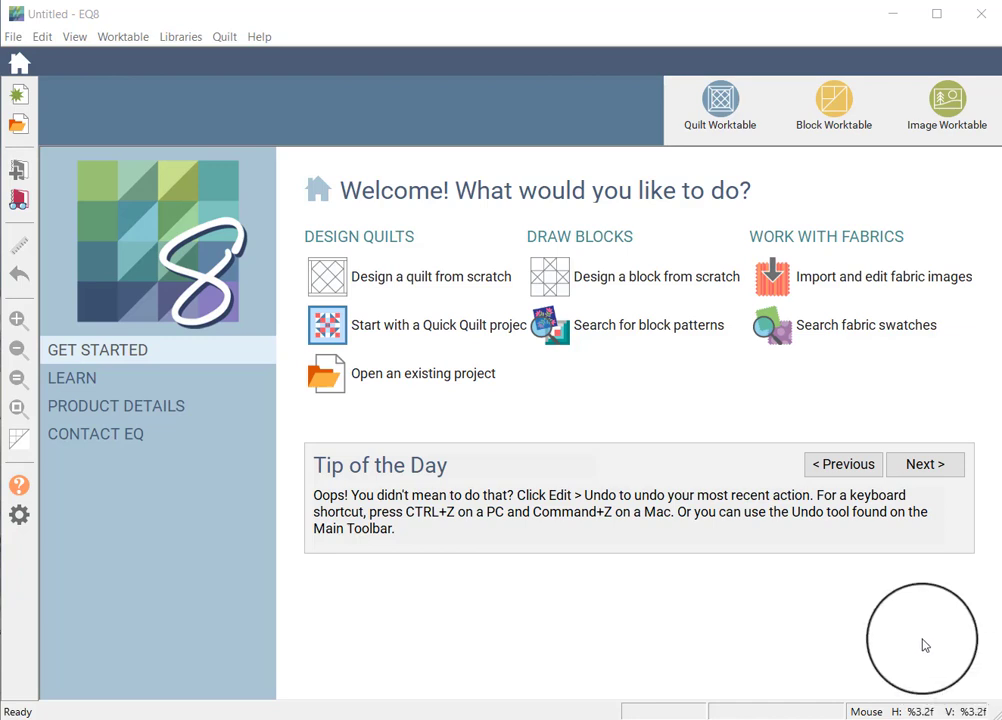
Start designing a block from scratch as a pieced block in the EasyDraw style.
click(600, 278)
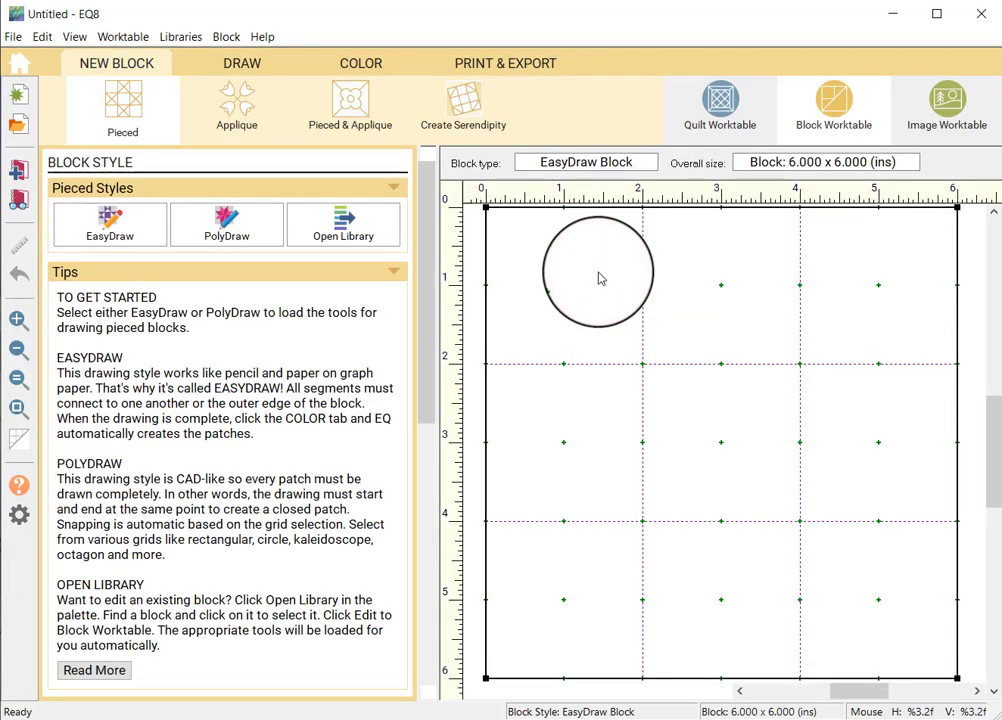
click(143, 75)
click(110, 232)
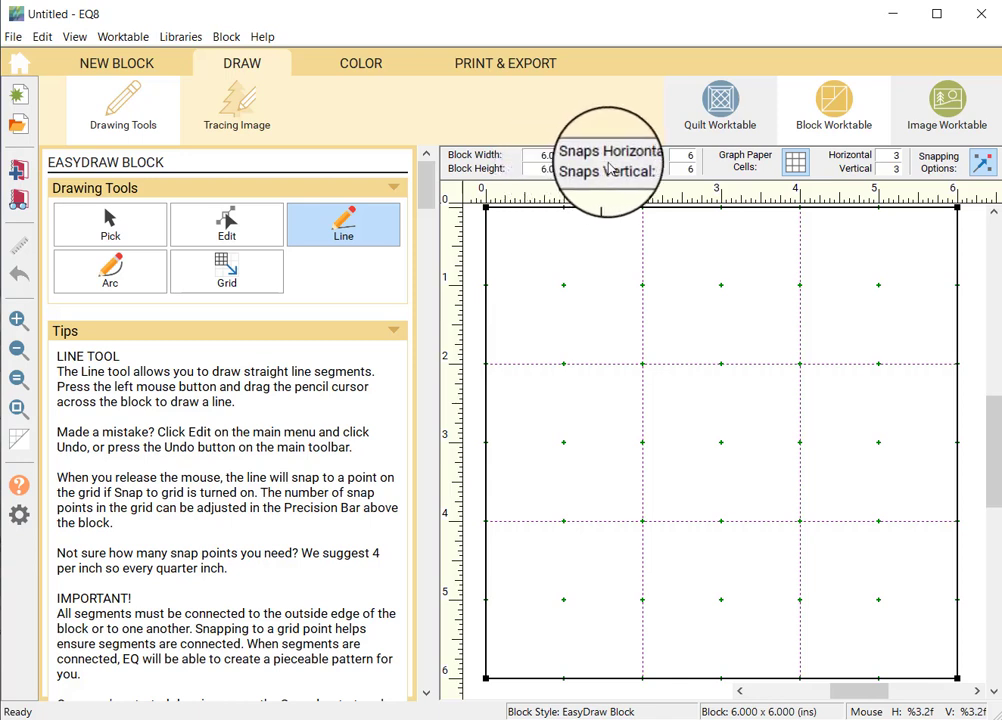
Set the block's horizontal and vertical snaps to 4 each.
double_click(684, 156)
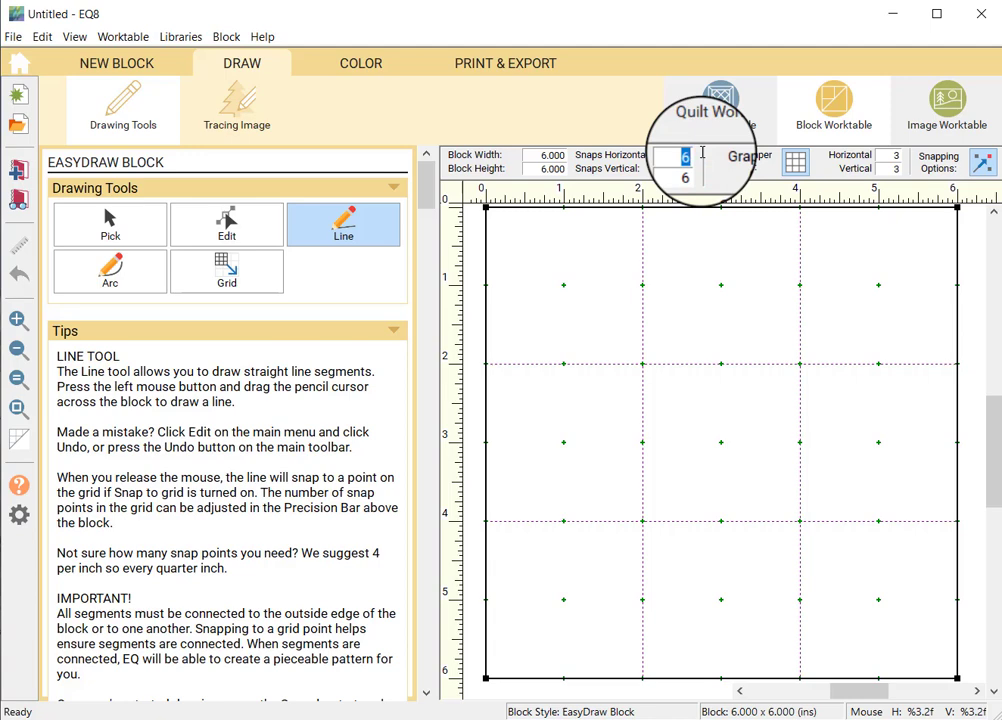
text(3)
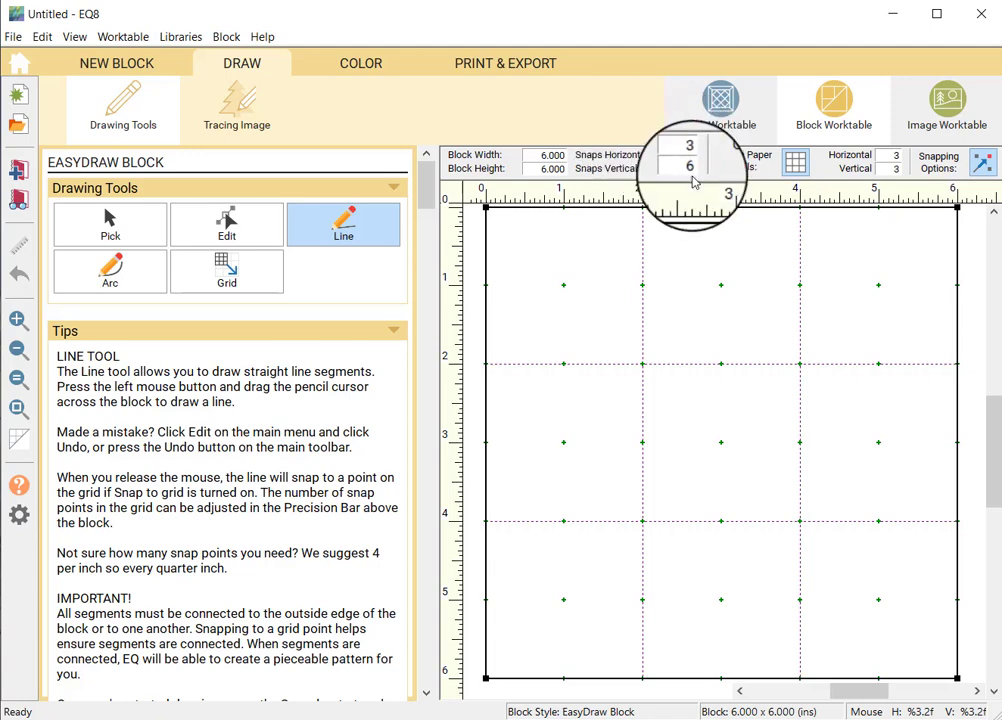
double_click(702, 155)
text(4)
double_click(697, 166)
text(3)
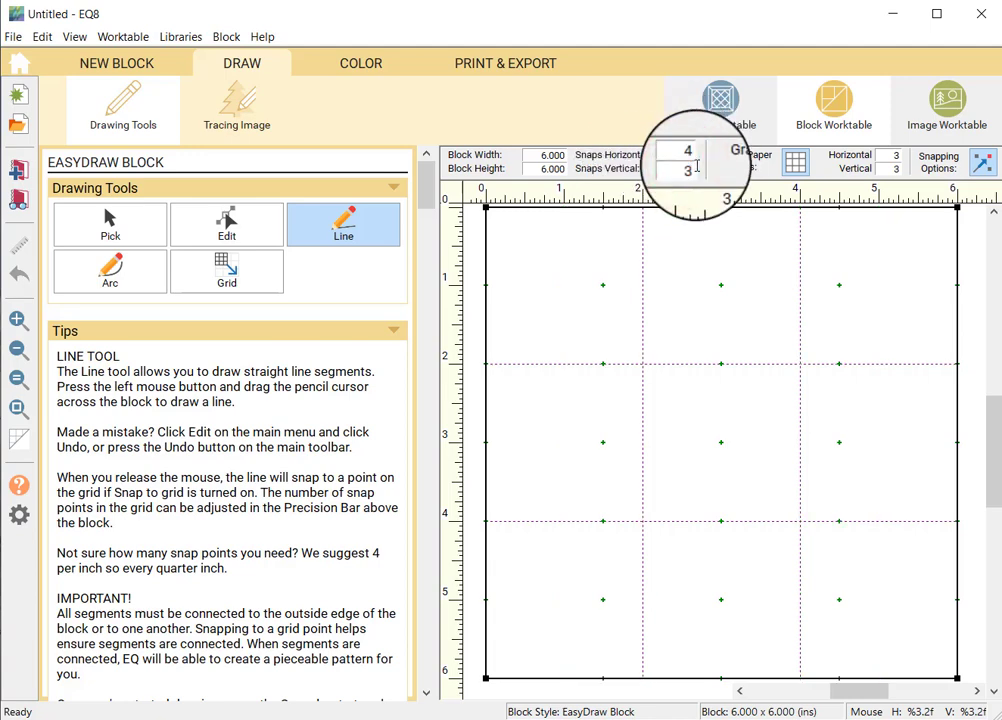
key(BackSpace)
text(4)
key(Tab)
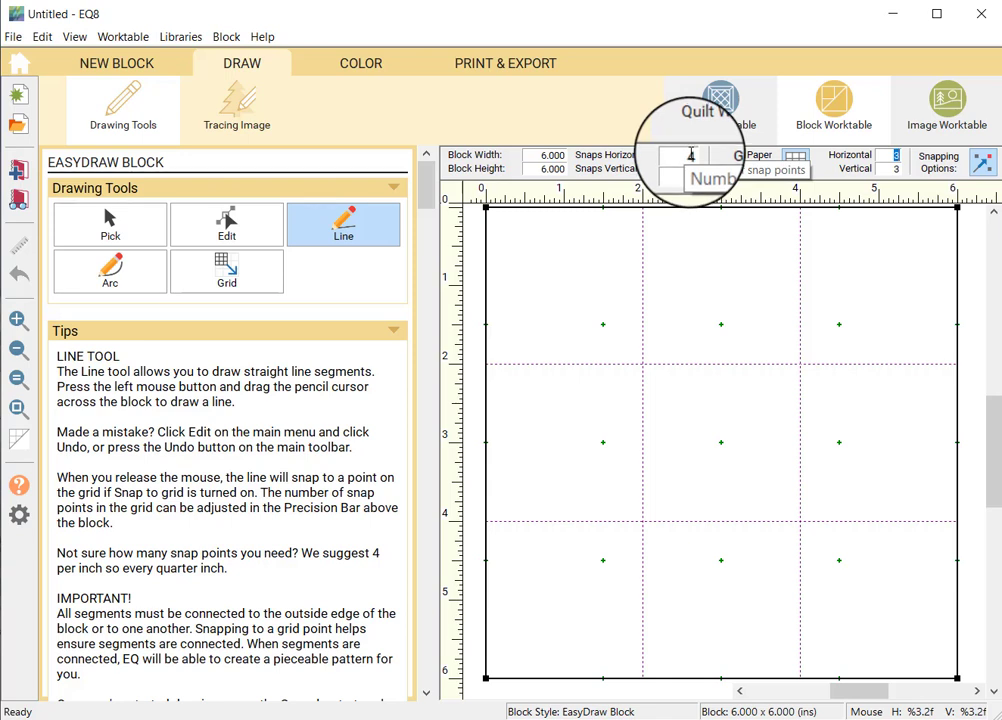
Set the block's horizontal and vertical snaps to 6 each.
double_click(694, 155)
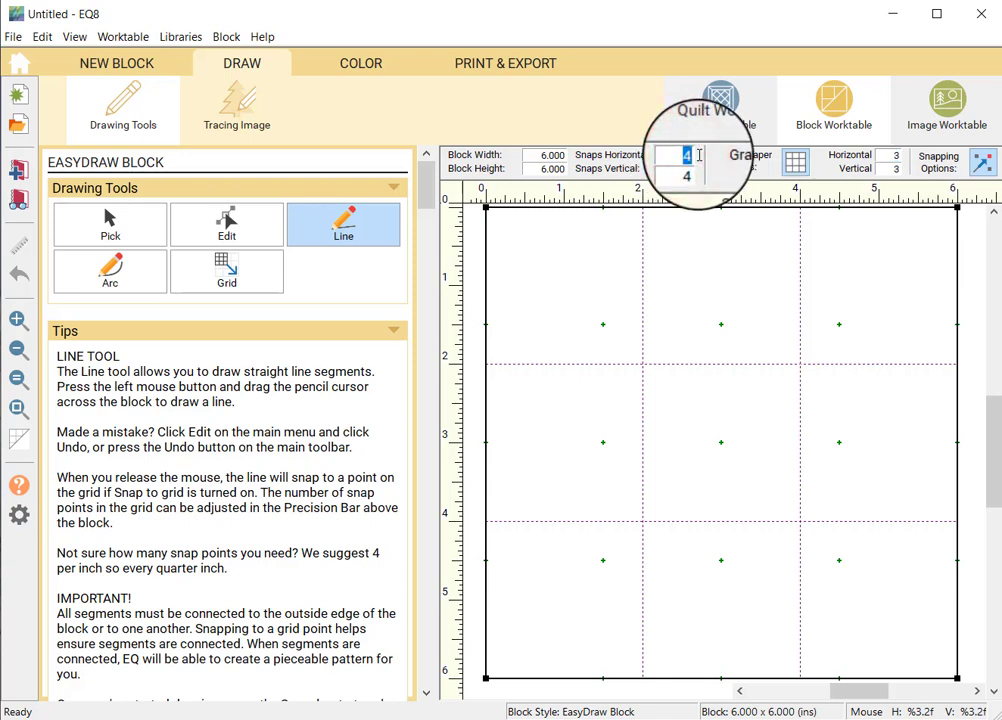
text(6)
click(688, 168)
text(6)
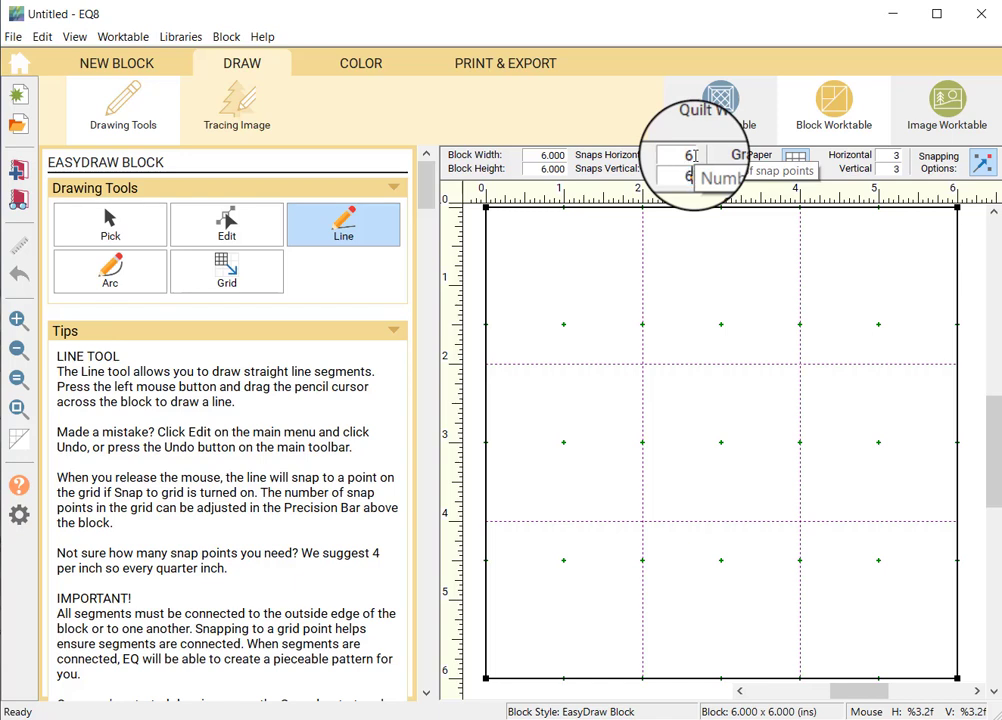
Toggle the graph paper lines off and on, and set the graph paper cells to 6 horizontal and 6 vertical.
click(801, 164)
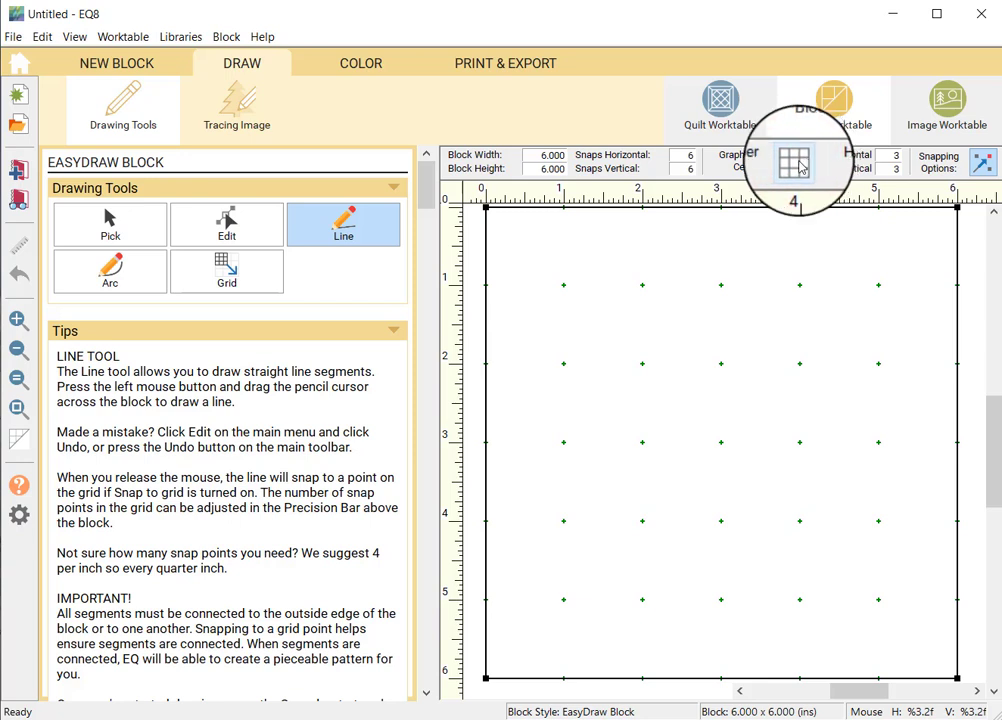
click(801, 165)
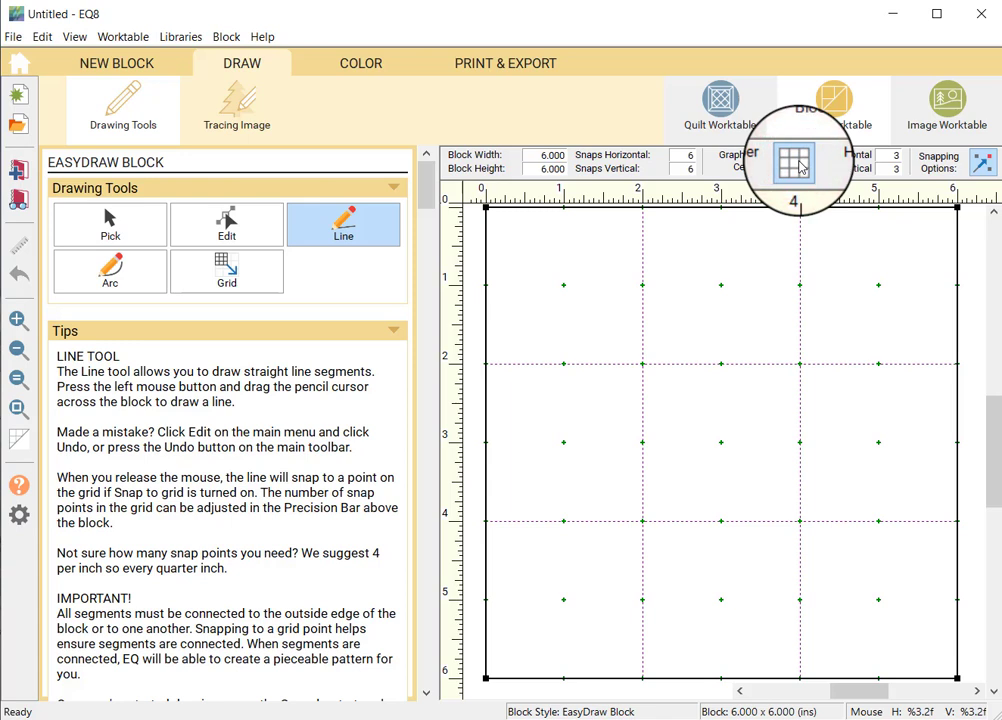
double_click(882, 156)
text(6)
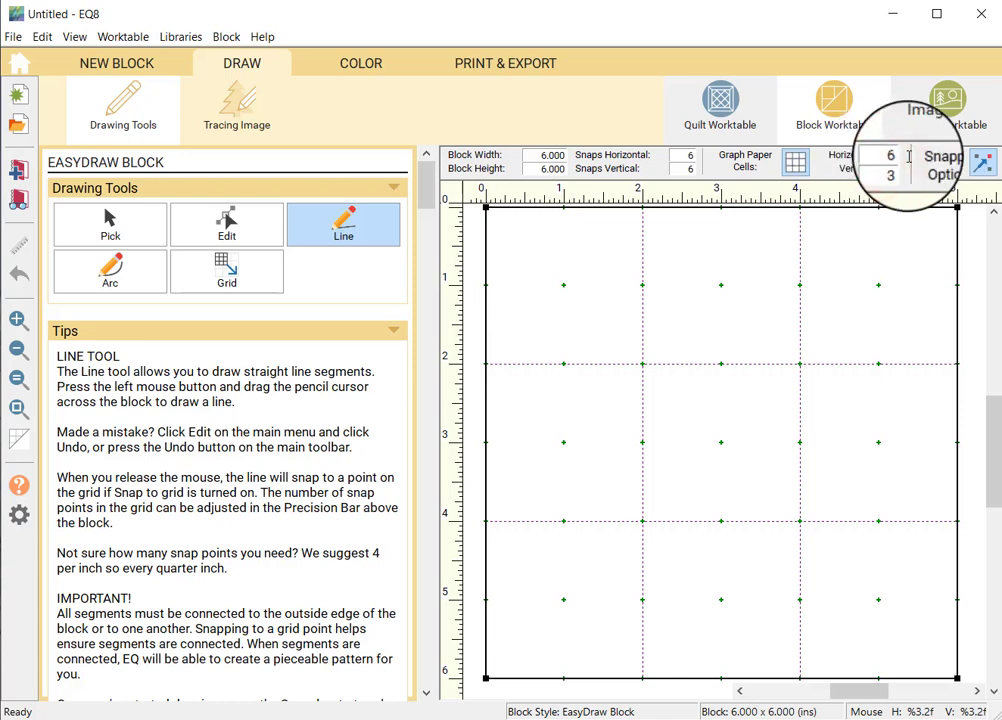
key(Tab)
text(6)
key(Tab)
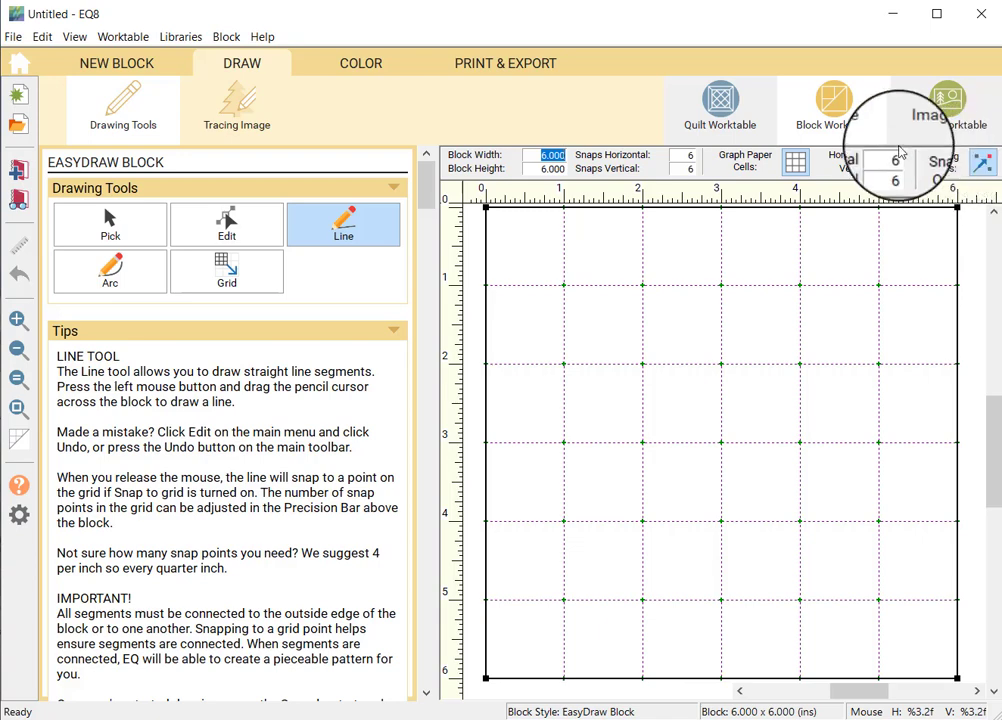
Set the graph paper cells to 3 horizontal and 3 vertical.
click(890, 157)
text(3)
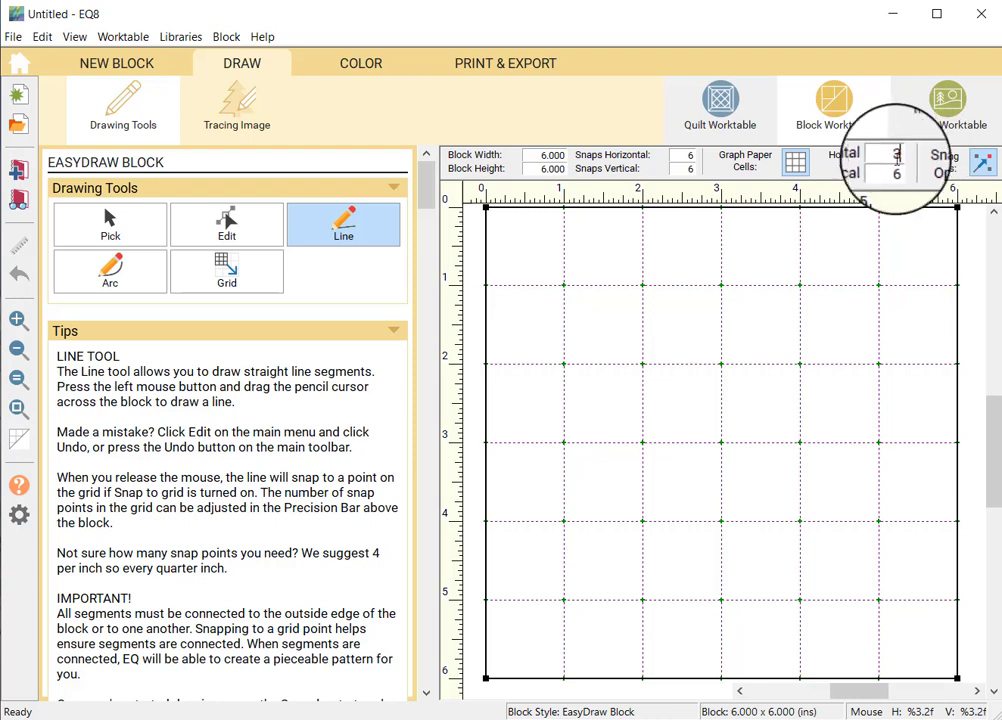
click(886, 169)
double_click(886, 169)
text(3)
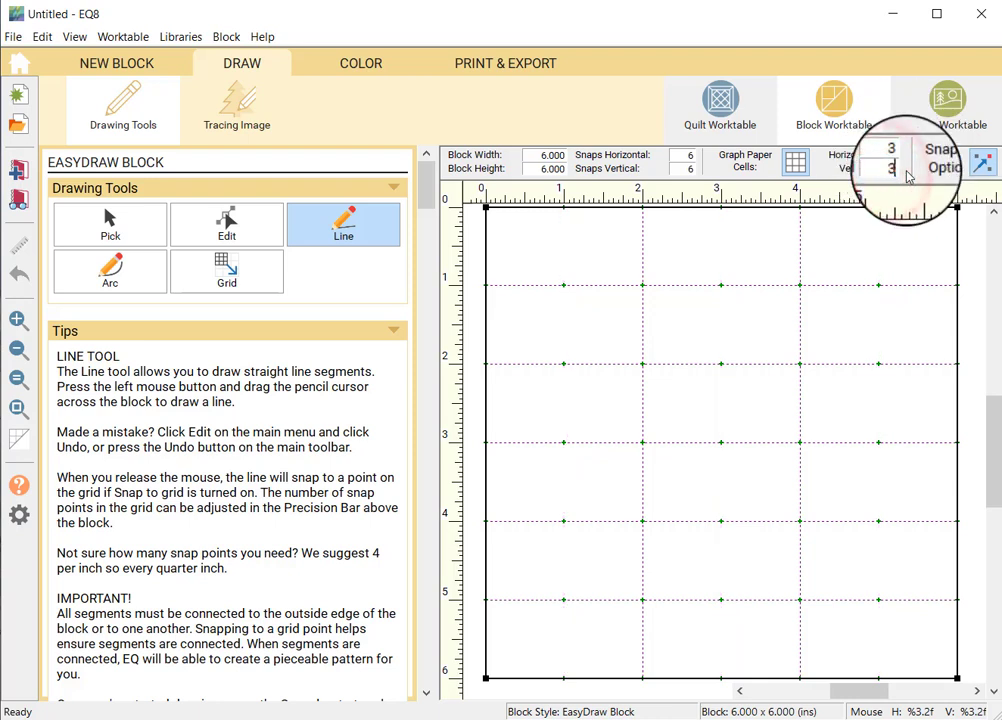
Switch the snapping option off and back on.
click(983, 166)
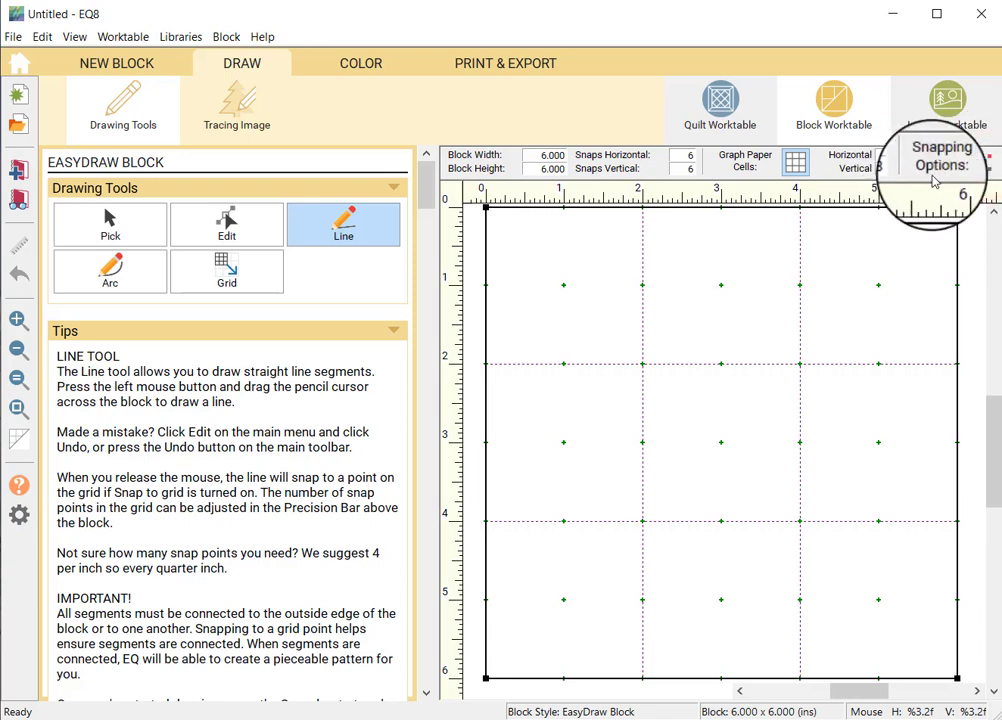
click(983, 168)
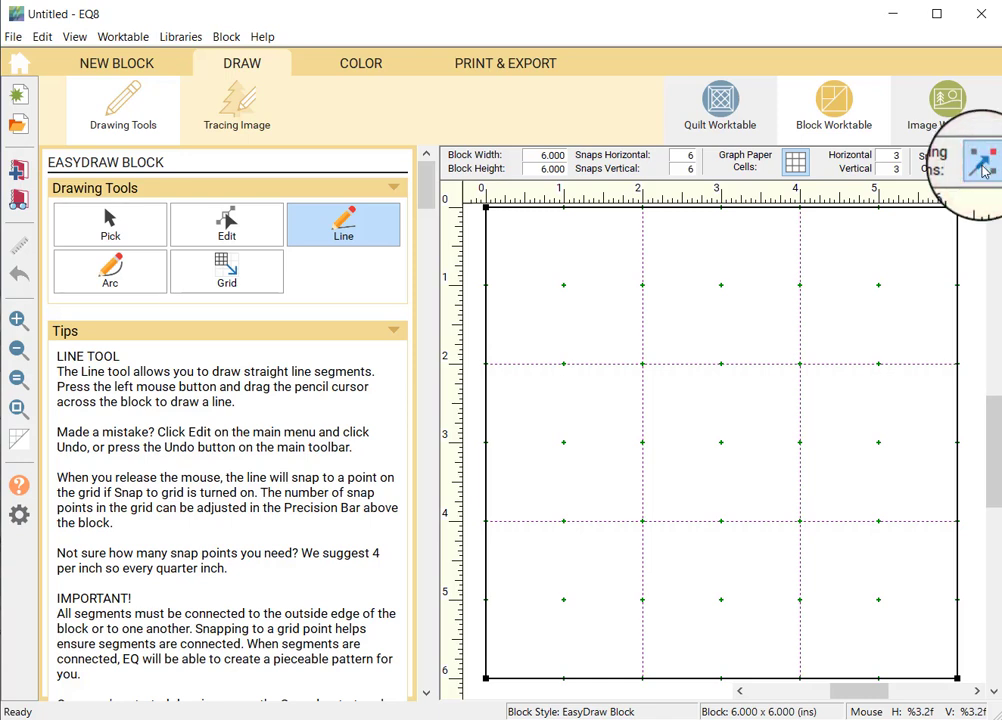
Draw a full-width horizontal line 2 inches below the block's top edge and a full-height vertical line 2 inches from its left edge.
click(386, 212)
click(349, 226)
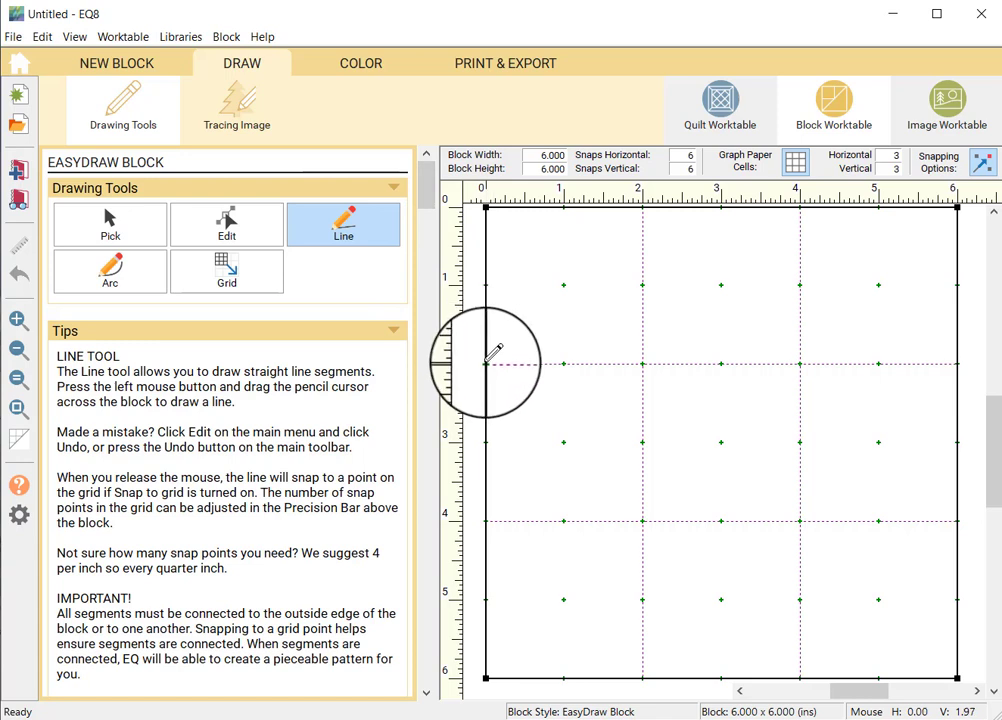
drag(486, 363, 958, 363)
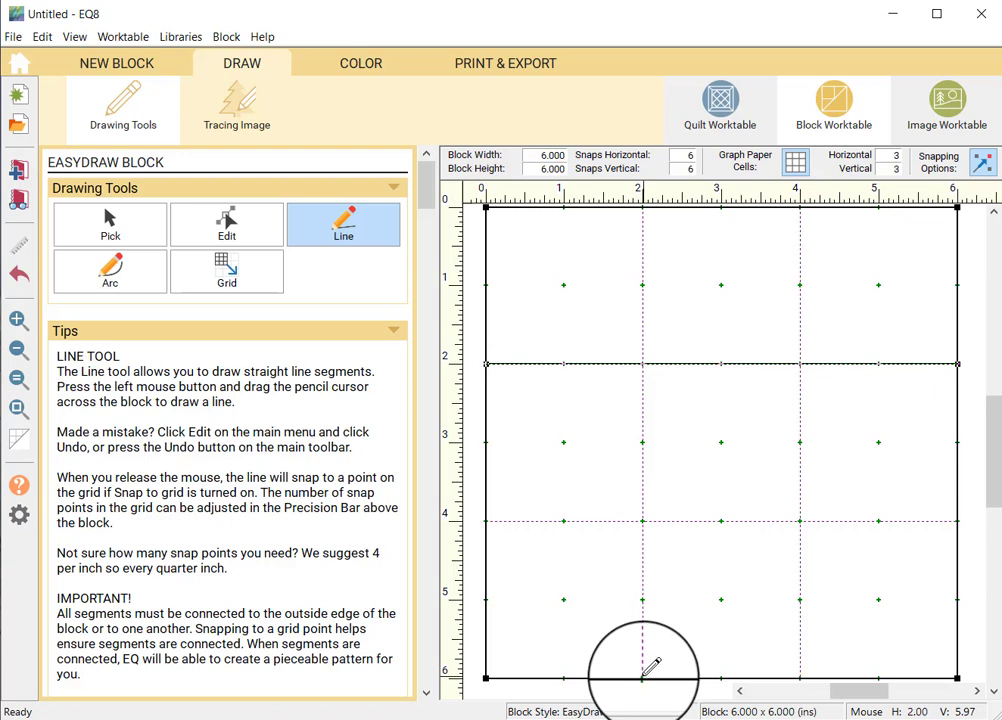
mouse_move(643, 676)
mouse_down()
mouse_move(660, 253)
mouse_move(651, 203)
mouse_up()
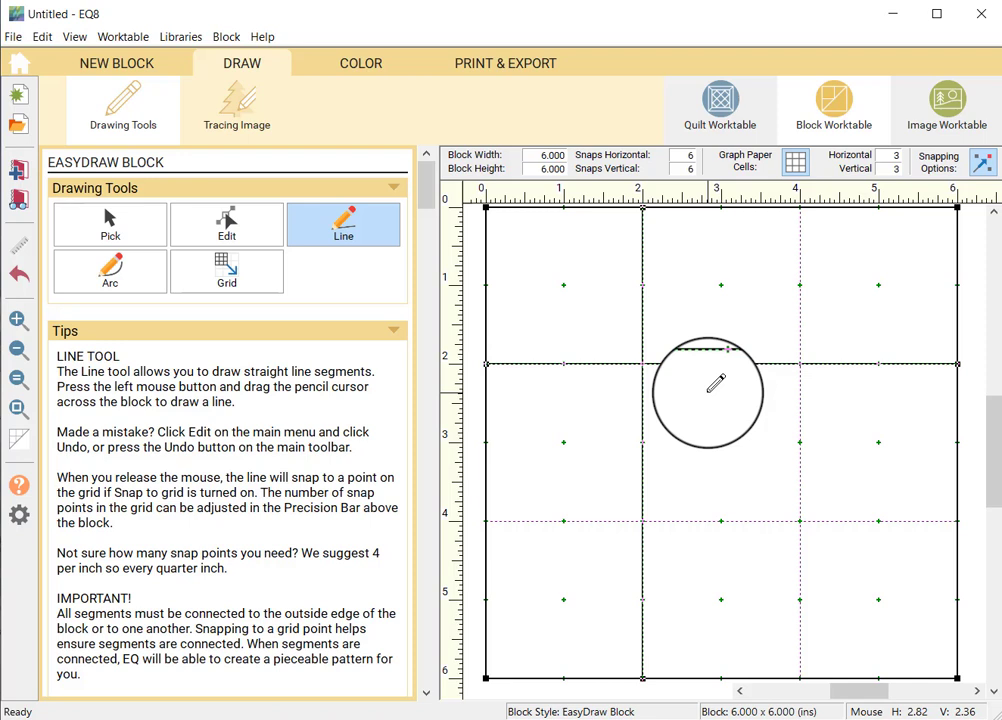
Divide the top strip with a short vertical line at 4 inches and the left strip with a short horizontal line at 4 inches.
click(802, 360)
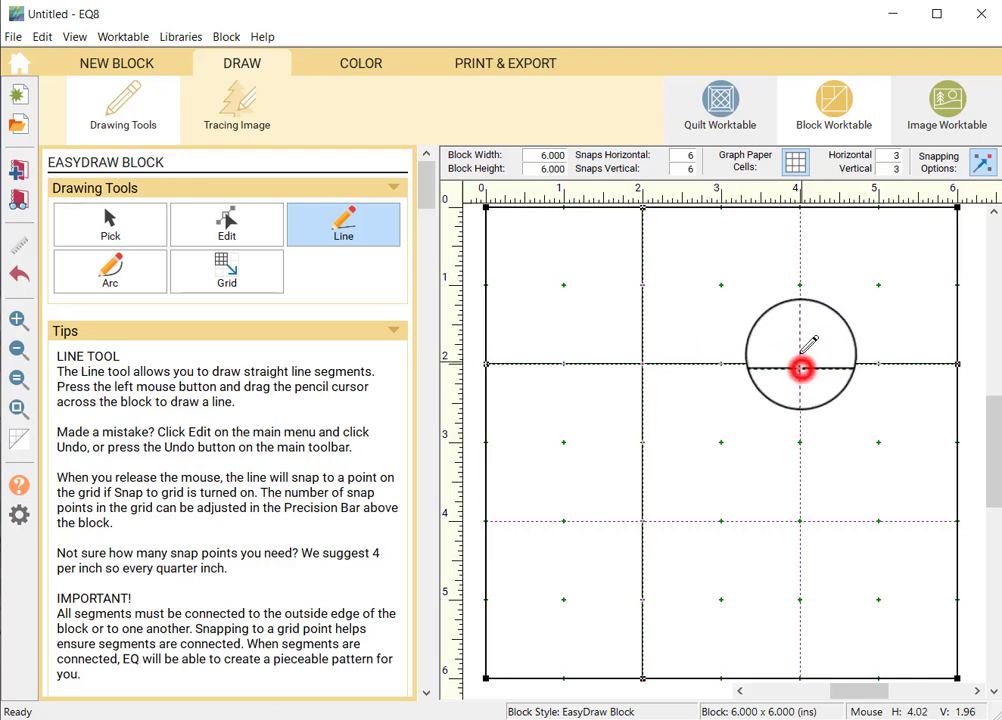
drag(801, 360, 800, 207)
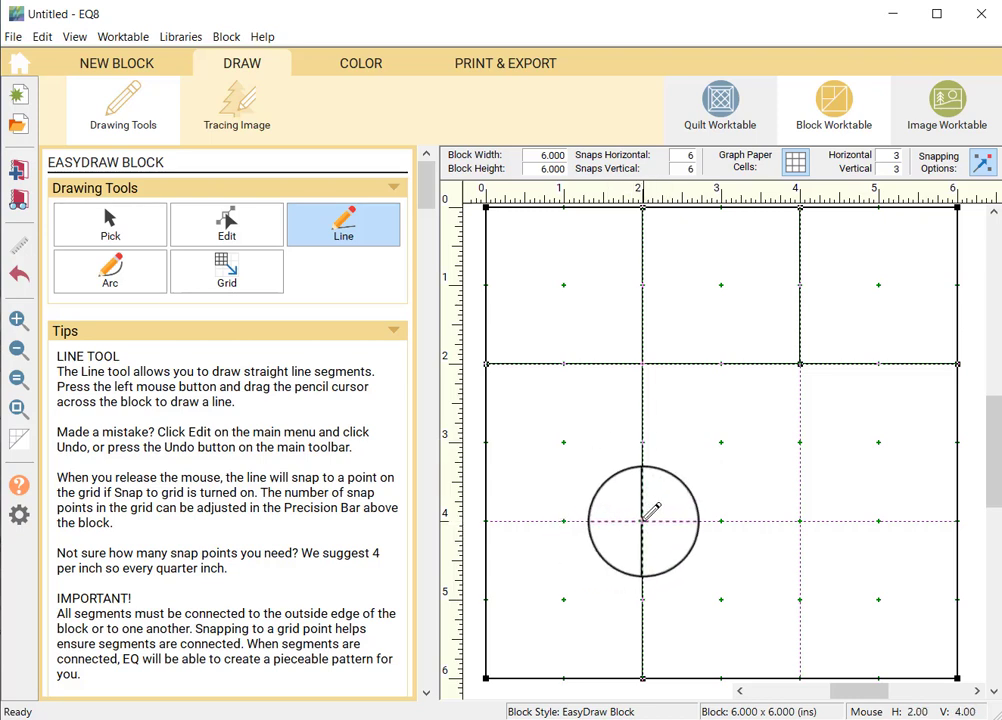
drag(643, 520, 488, 520)
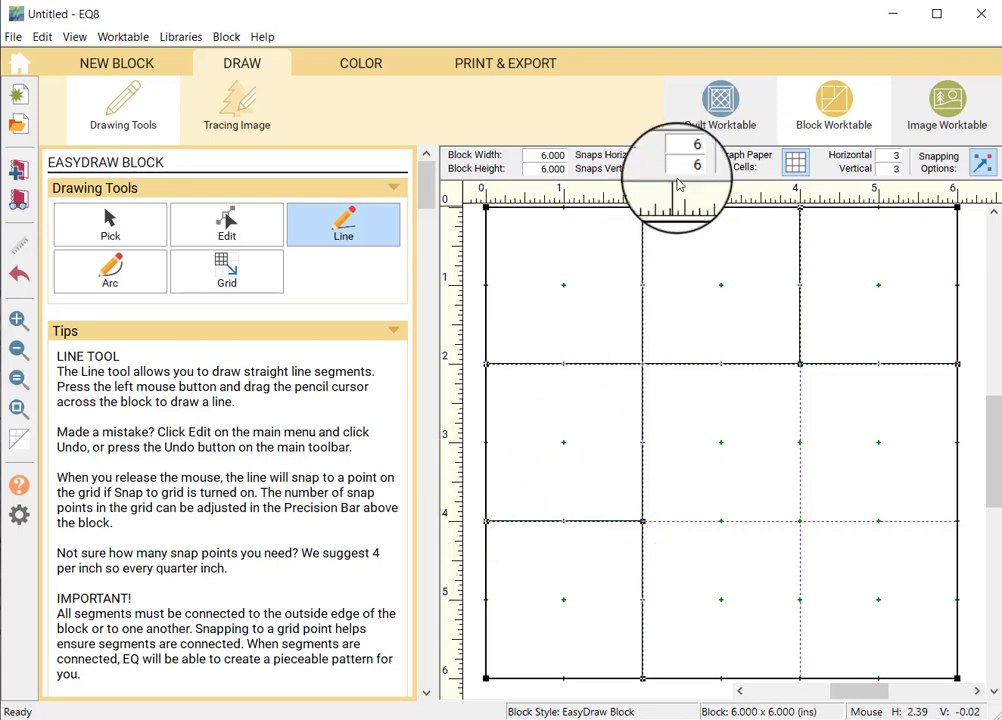
Draw an upper-left to lower-right diagonal in each of the four 2-inch squares beside and below the block's empty corner square.
drag(643, 207, 800, 364)
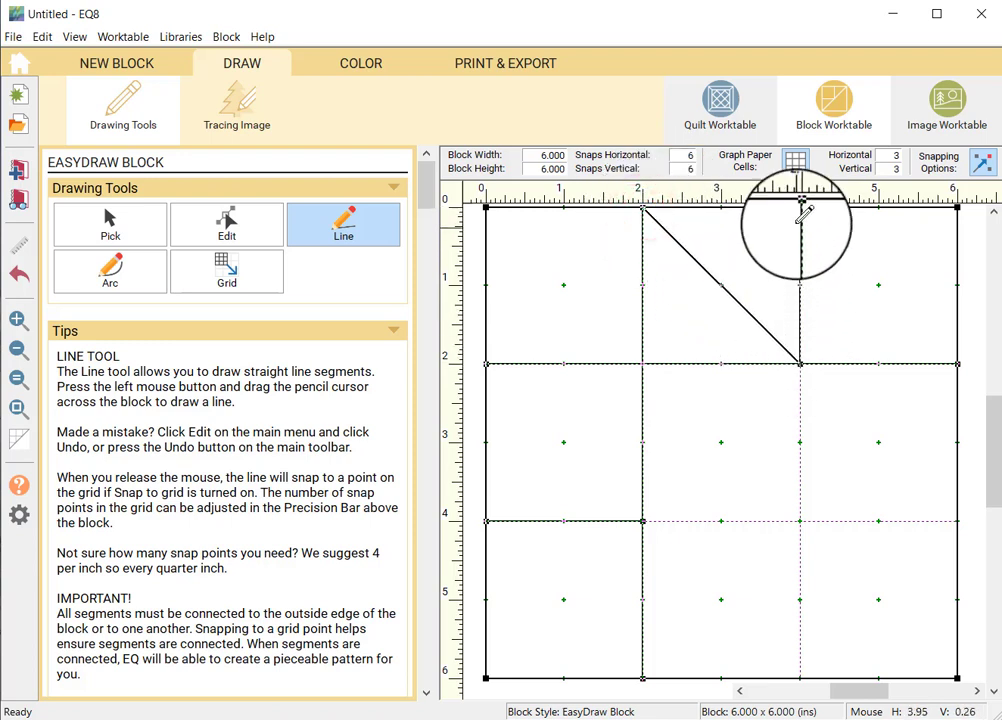
drag(800, 208, 958, 362)
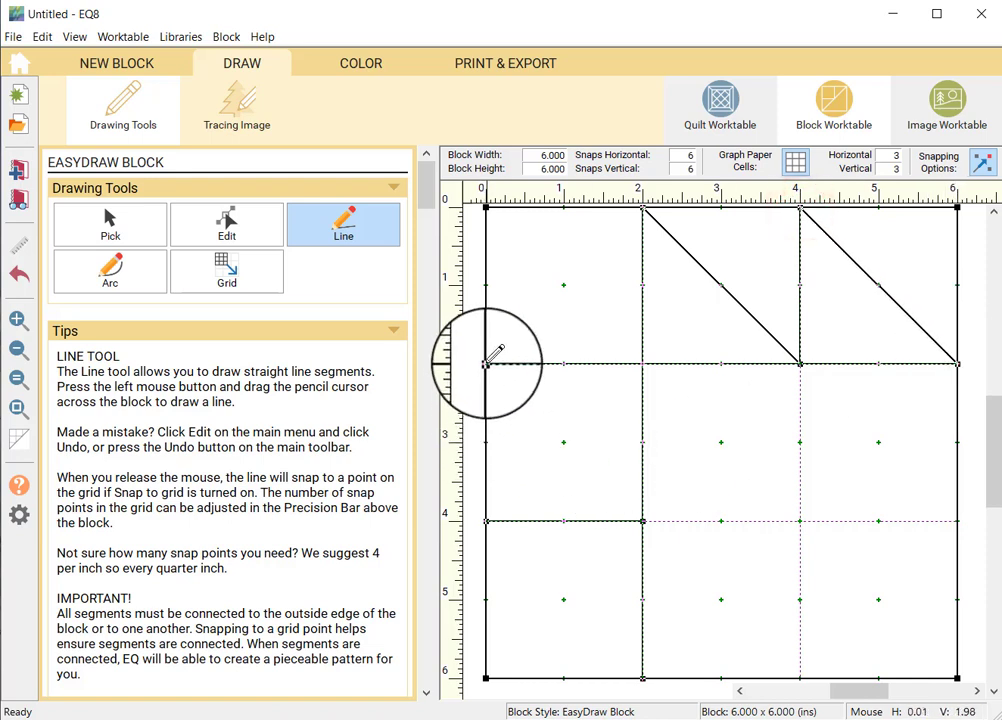
mouse_move(488, 360)
mouse_down()
mouse_move(628, 470)
mouse_move(641, 519)
mouse_up()
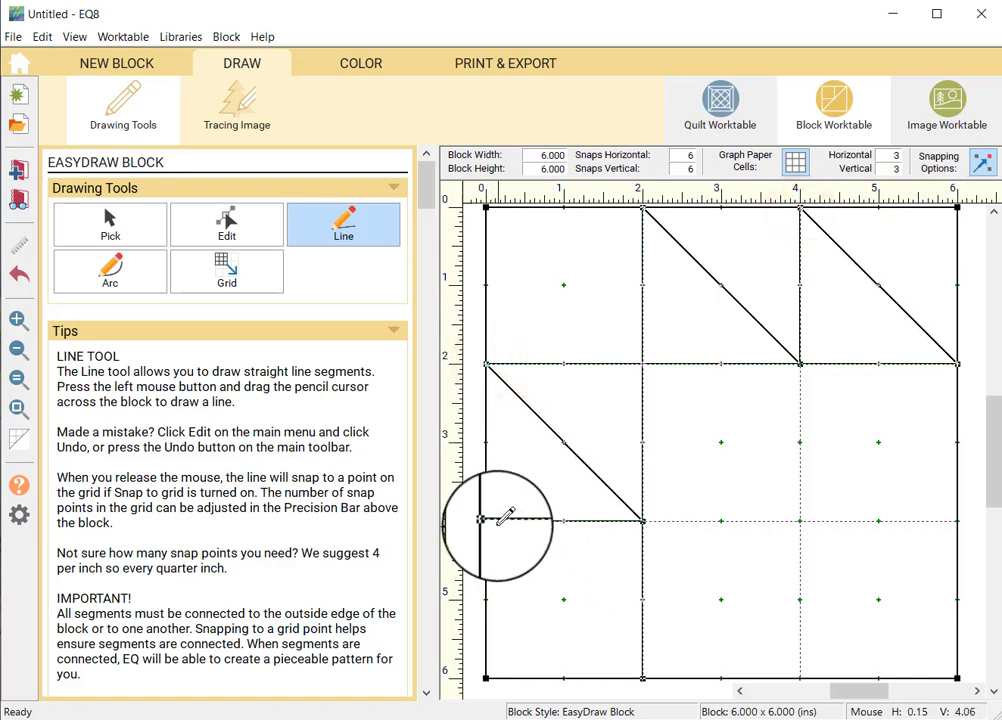
mouse_move(488, 525)
mouse_down()
mouse_move(562, 568)
mouse_move(652, 668)
mouse_up()
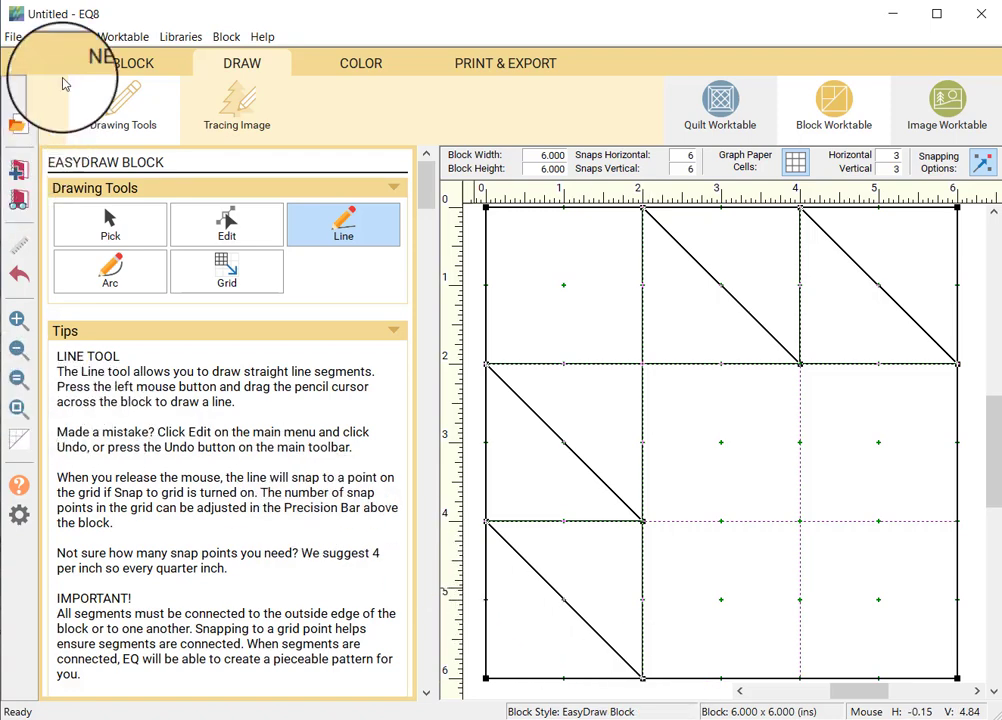
Paint the large square and the four triangles adjoining it with the light green dotted fabric.
click(361, 72)
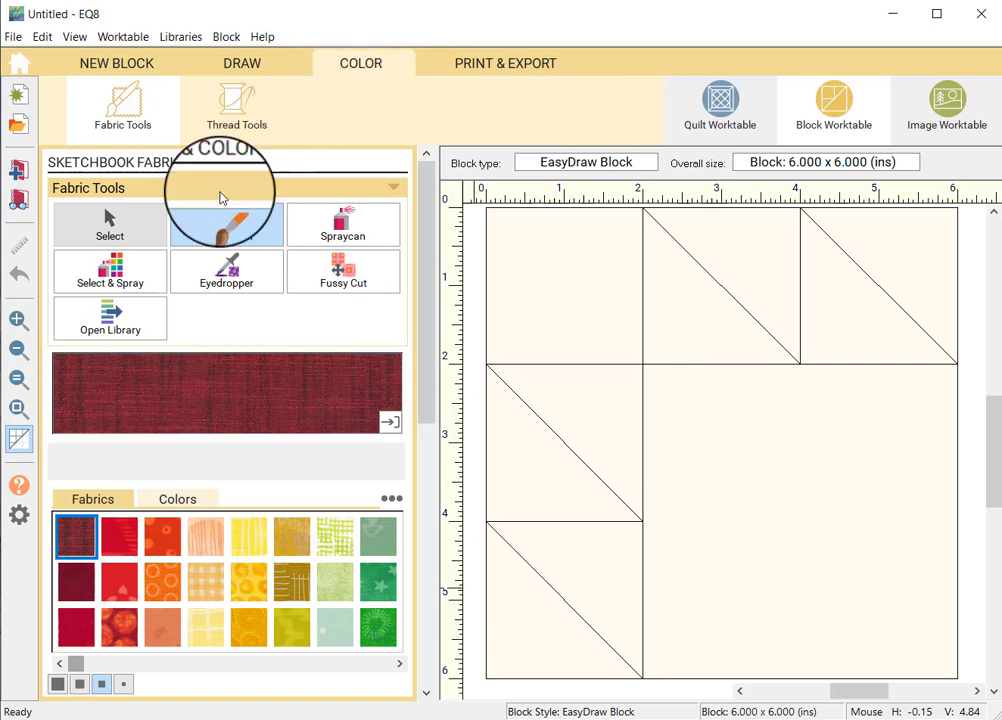
click(336, 630)
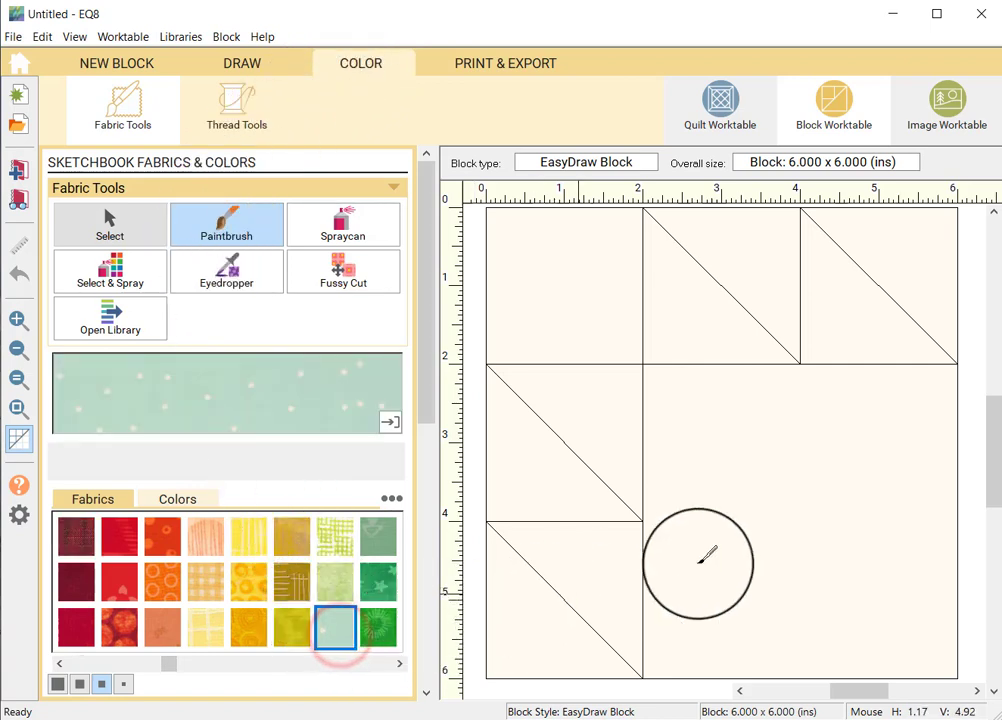
click(779, 505)
click(619, 425)
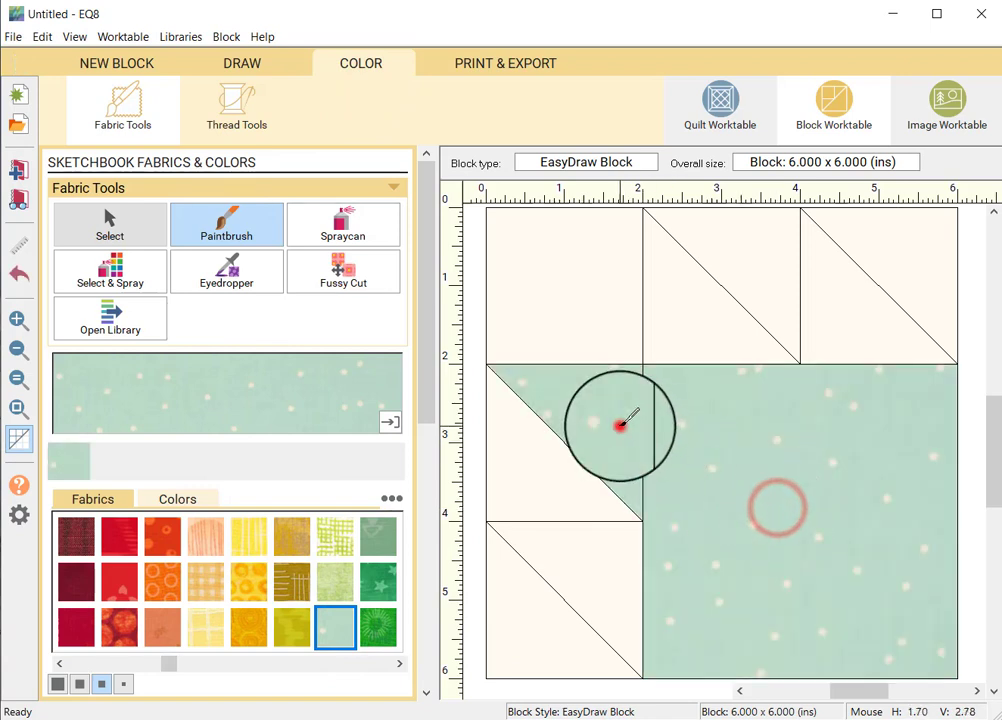
click(617, 569)
click(686, 310)
click(834, 317)
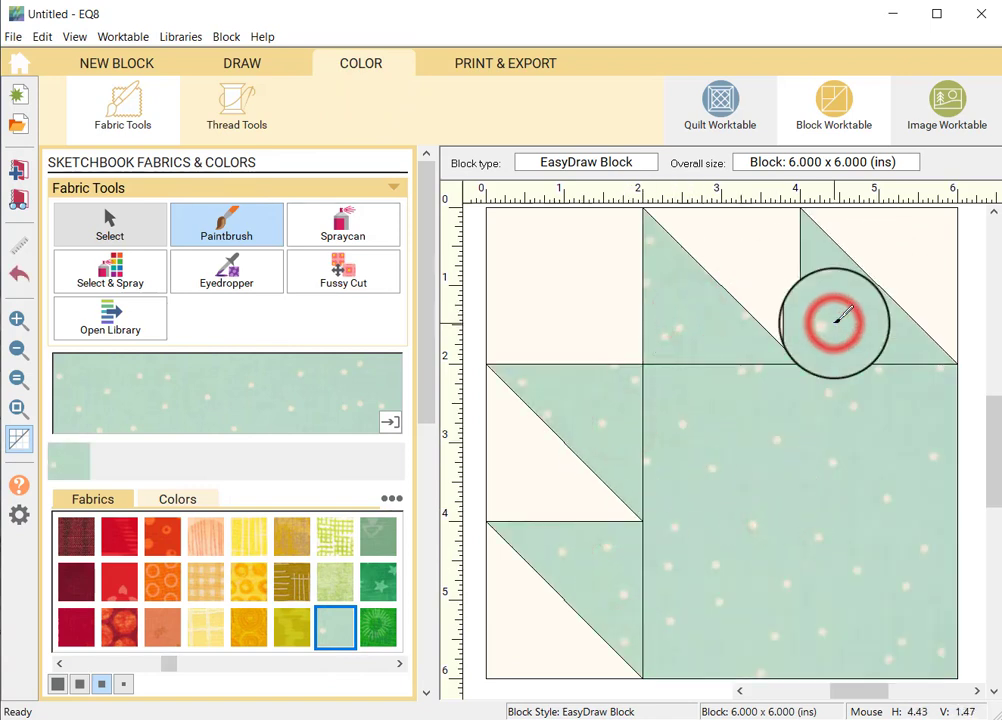
Paint the corner square and the four outer triangles with the off-white textured fabric.
click(374, 666)
click(372, 666)
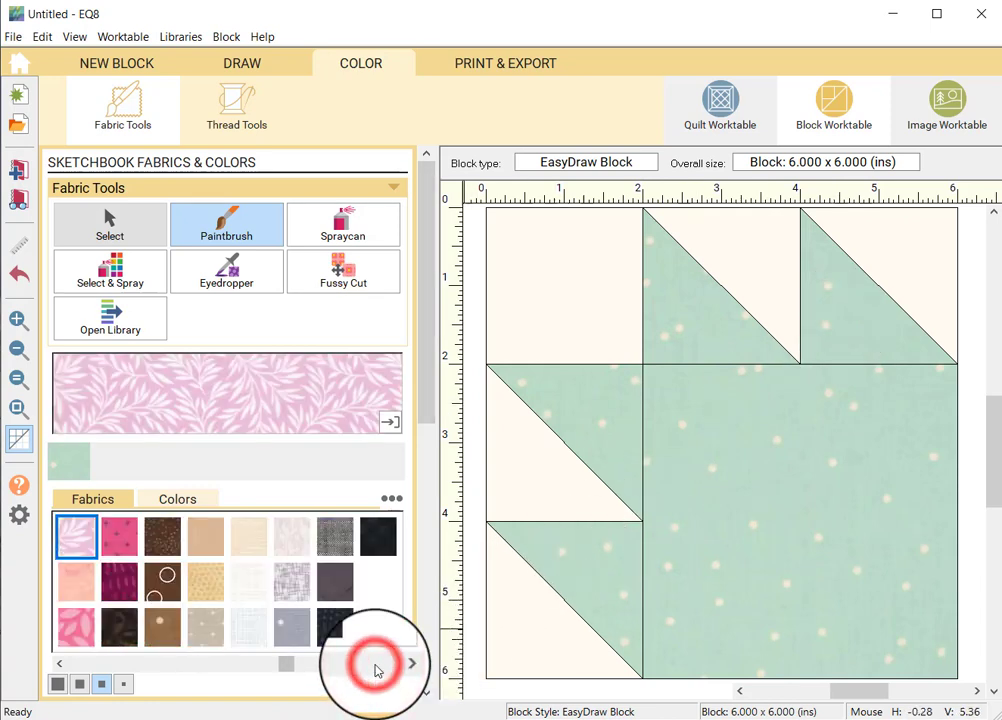
click(249, 584)
click(534, 622)
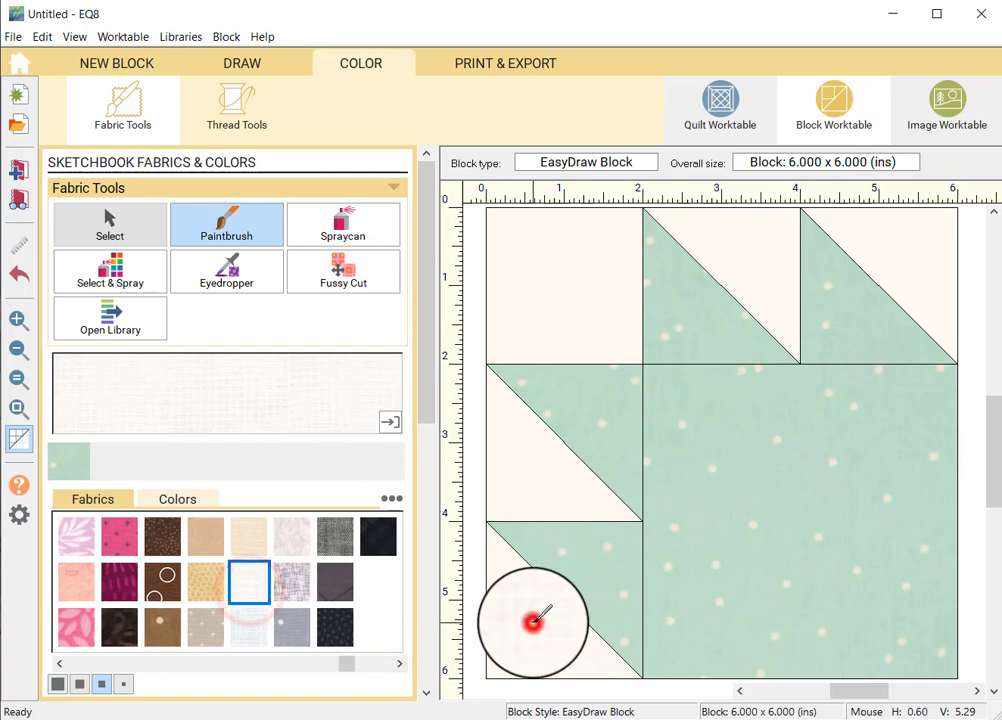
click(530, 472)
click(543, 302)
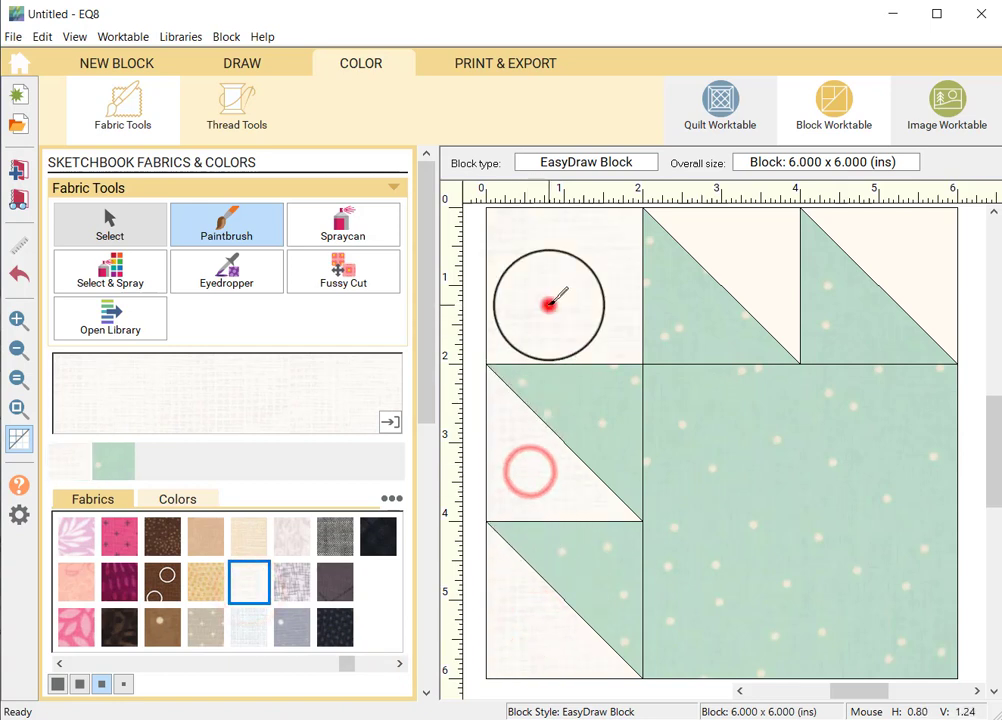
click(738, 237)
click(880, 233)
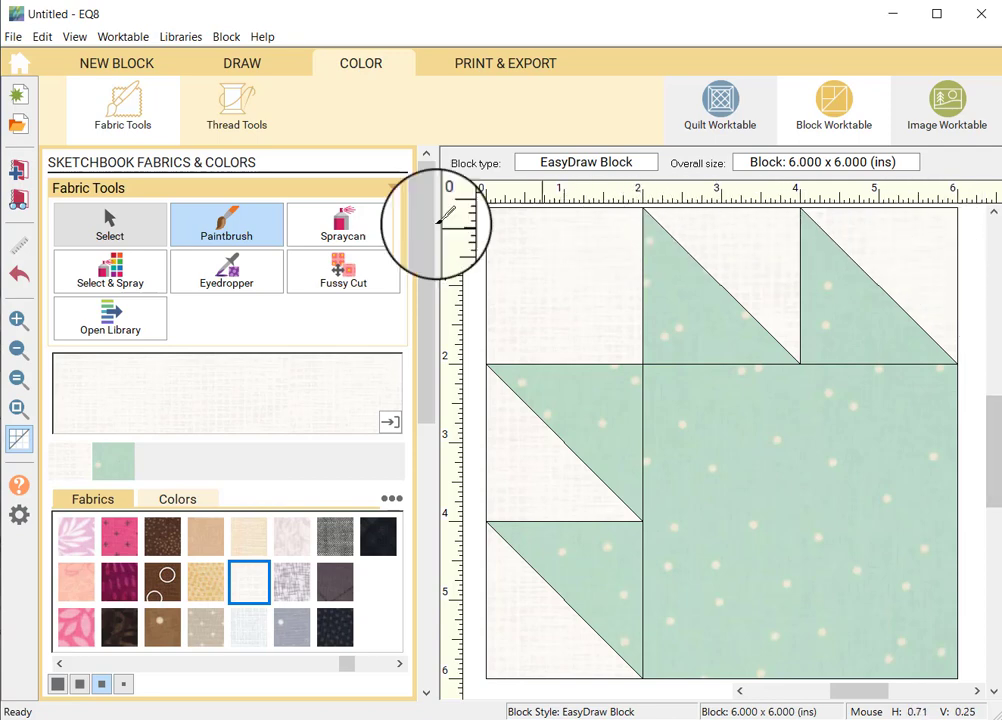
Add the colored block to the Project Sketchbook and save the project under the name play.
click(20, 178)
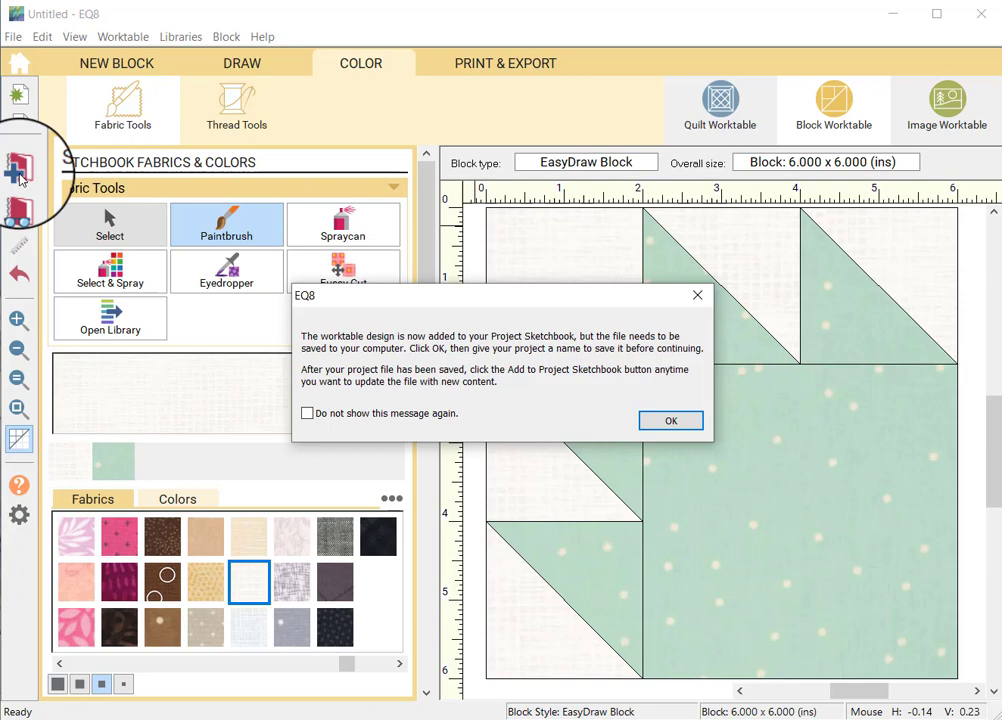
click(655, 422)
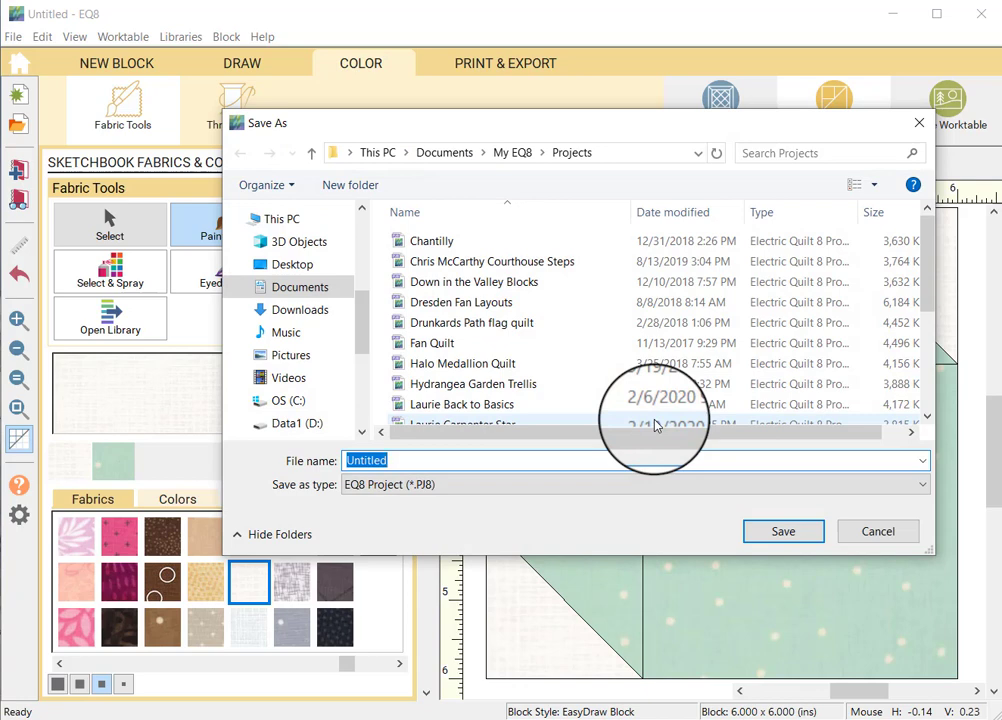
text(play)
key(Return)
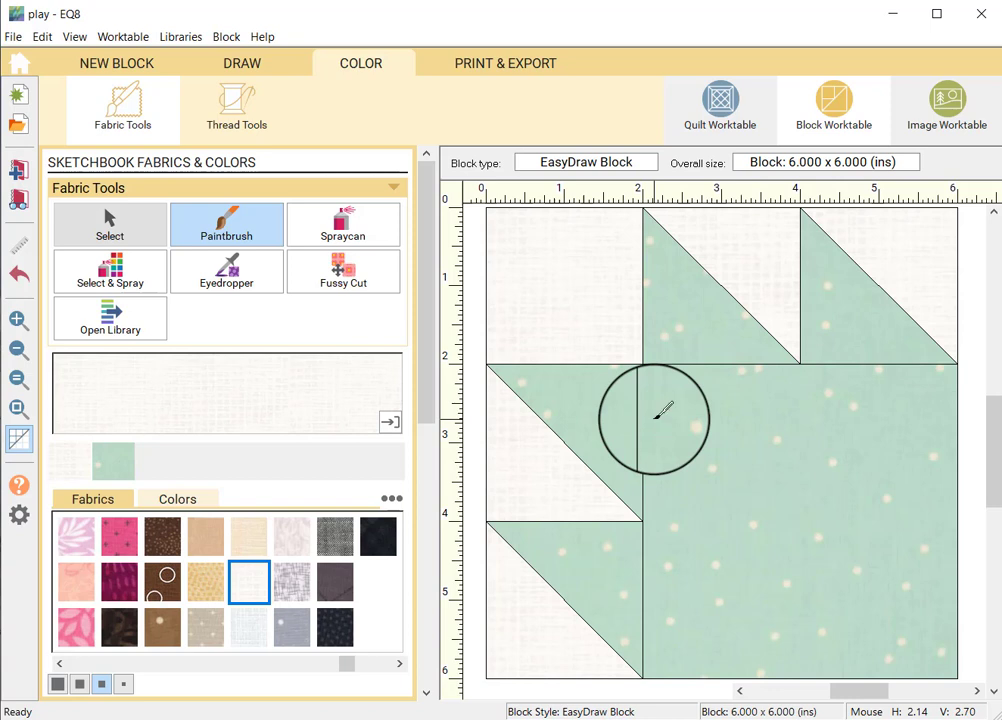
Open the print settings for the block and set a custom finished size of 9 by 9 inches.
click(14, 40)
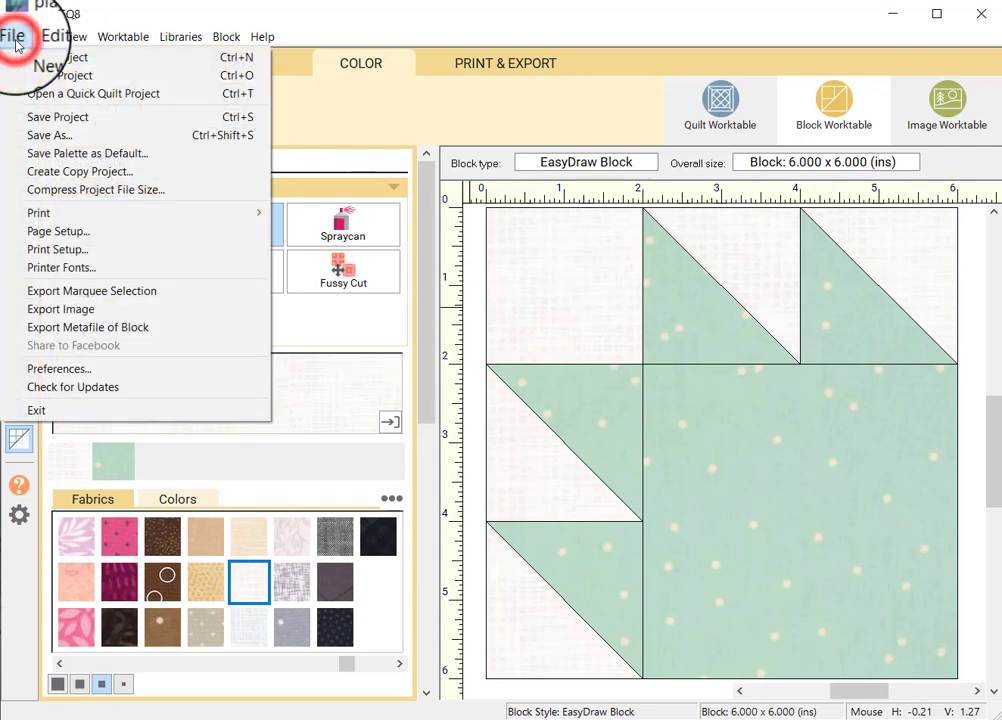
click(43, 215)
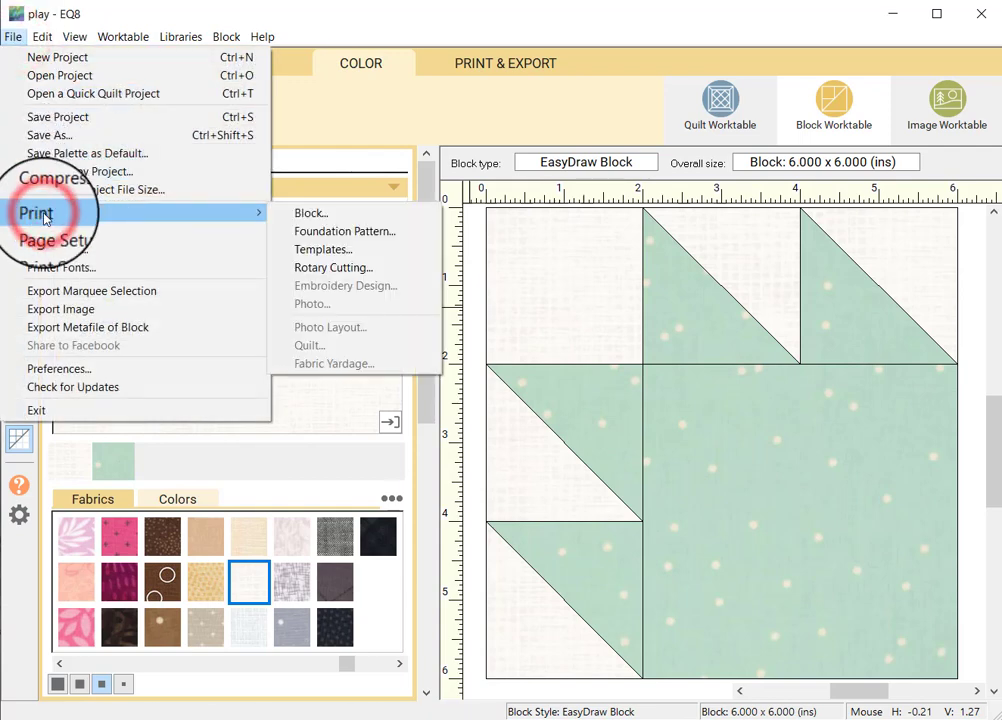
click(309, 214)
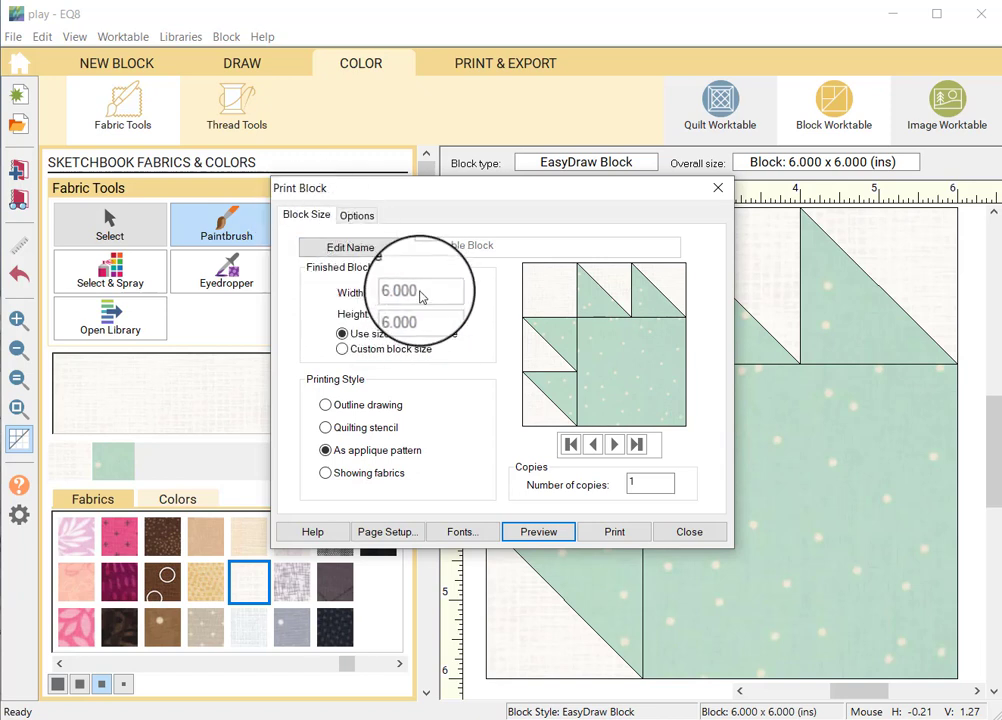
click(341, 349)
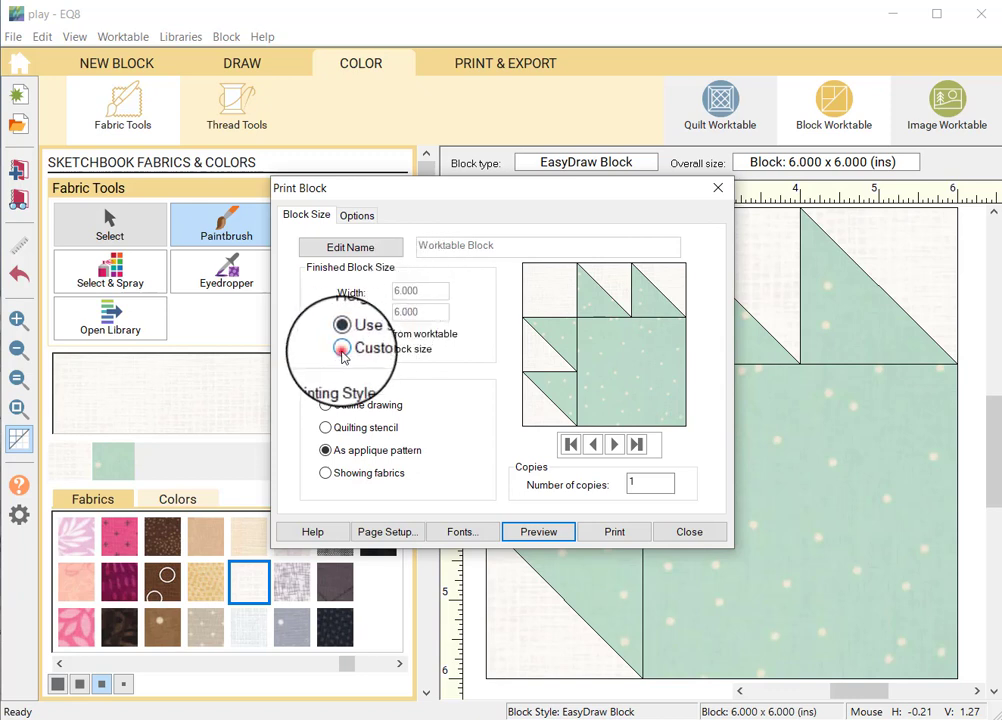
click(415, 290)
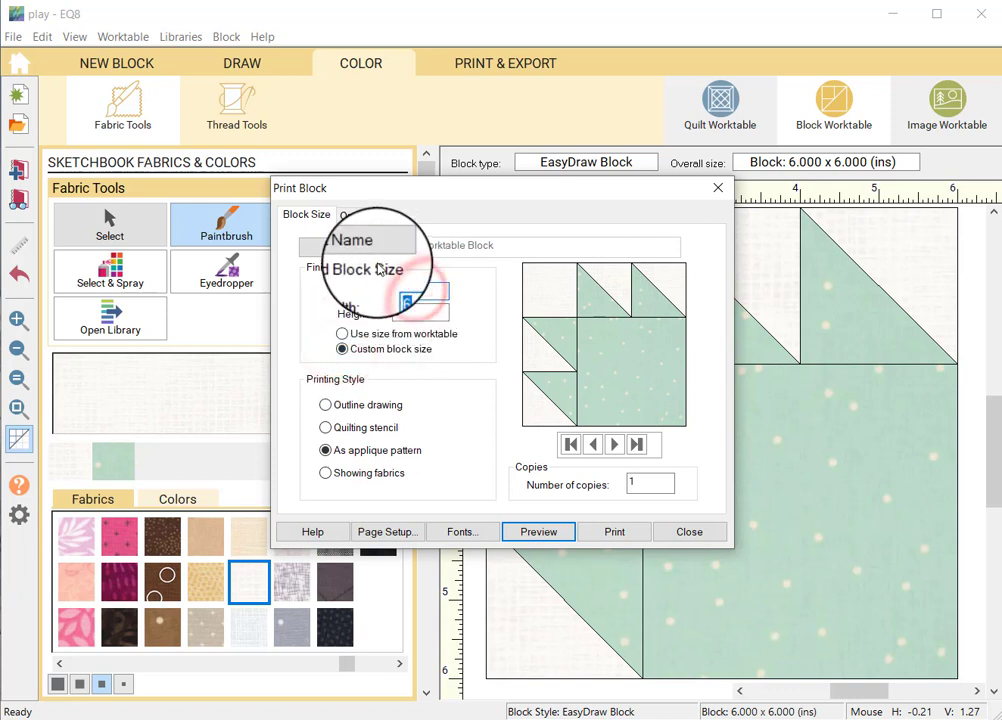
key(Tab)
key(Tab)
key(Tab)
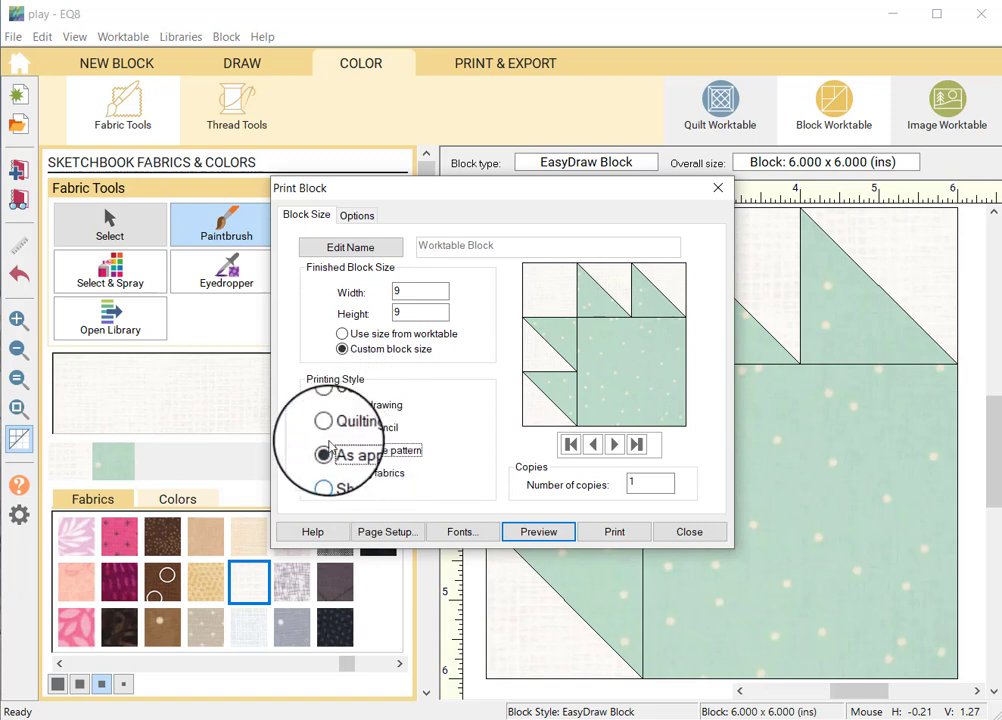
Preview the block printout in the Showing fabrics style, and close the preview and print settings without printing.
click(325, 473)
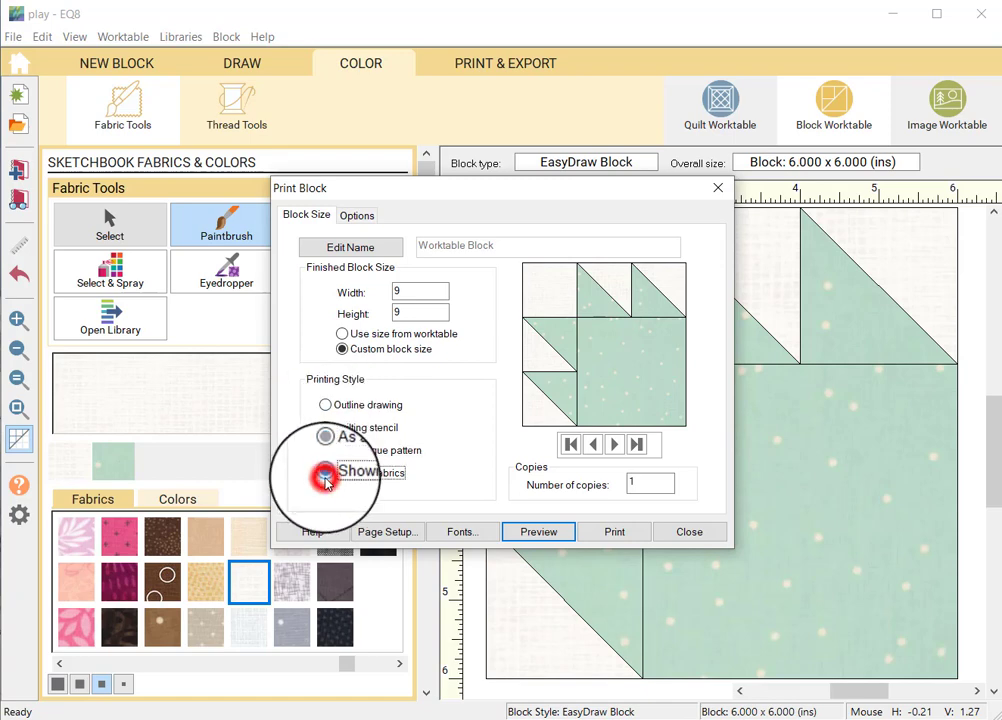
click(538, 531)
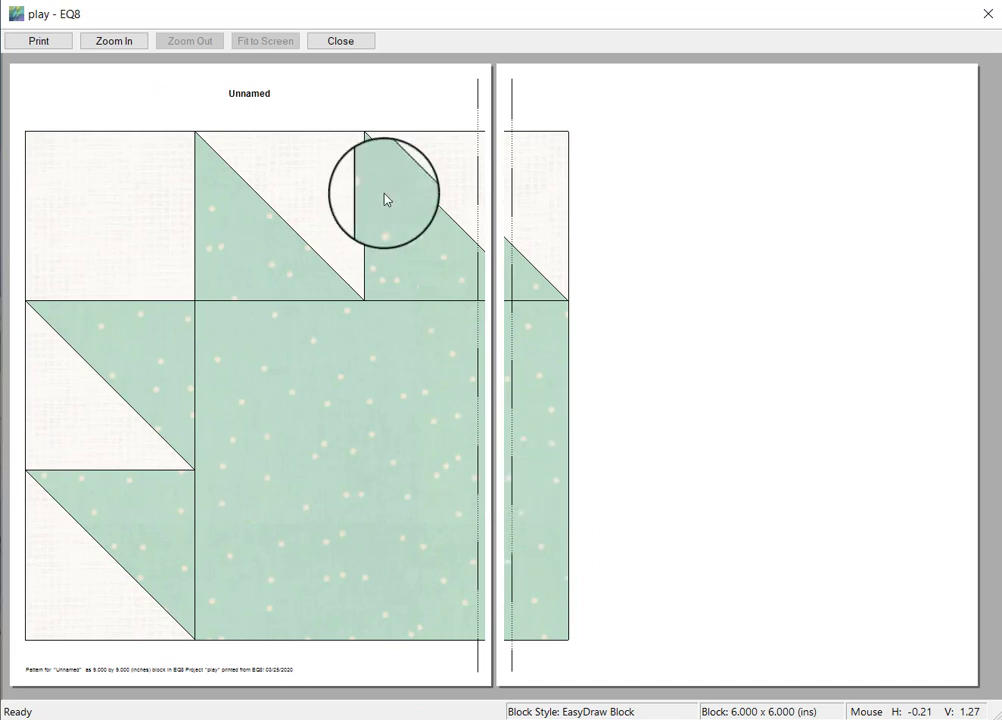
click(341, 41)
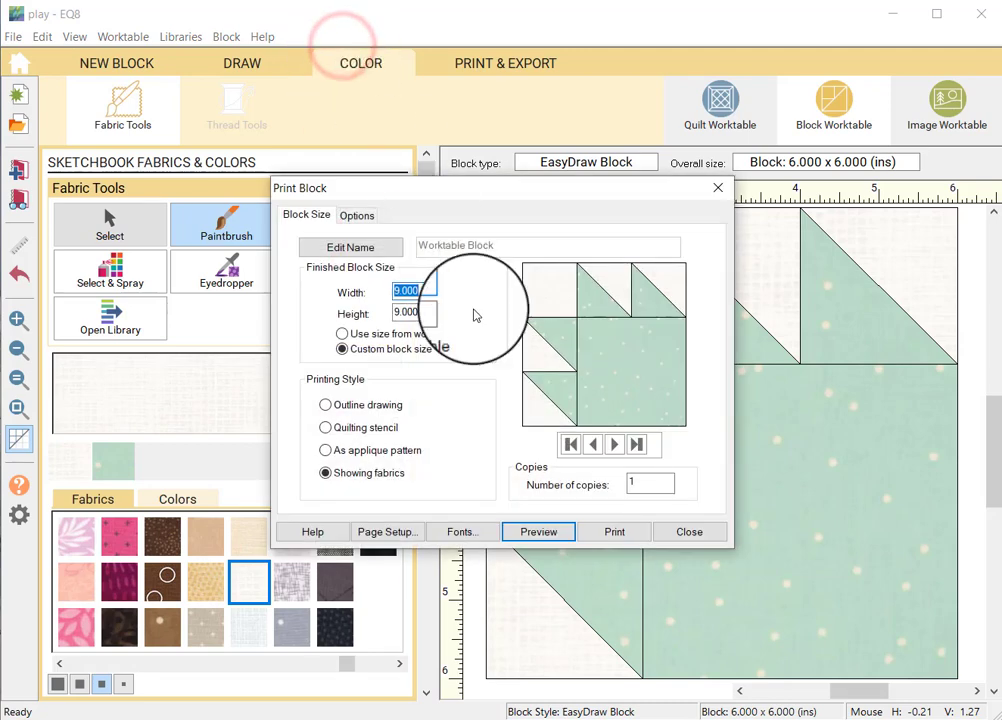
click(695, 533)
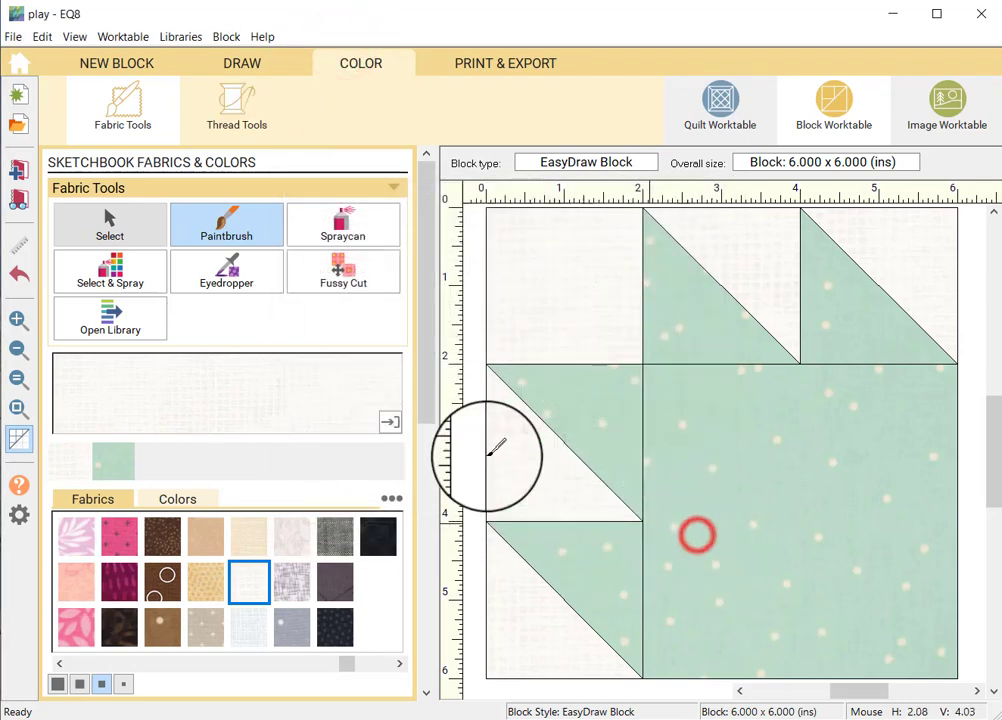
Preview the block's printable templates at the worktable size, and close the preview and template settings without printing.
click(14, 37)
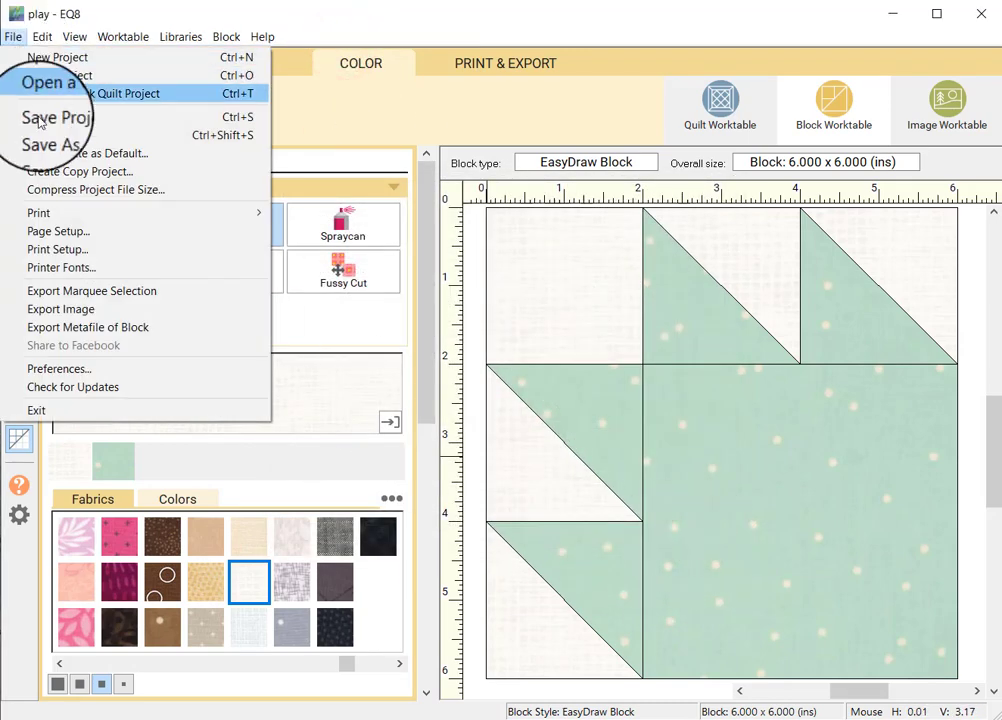
mouse_move(69, 221)
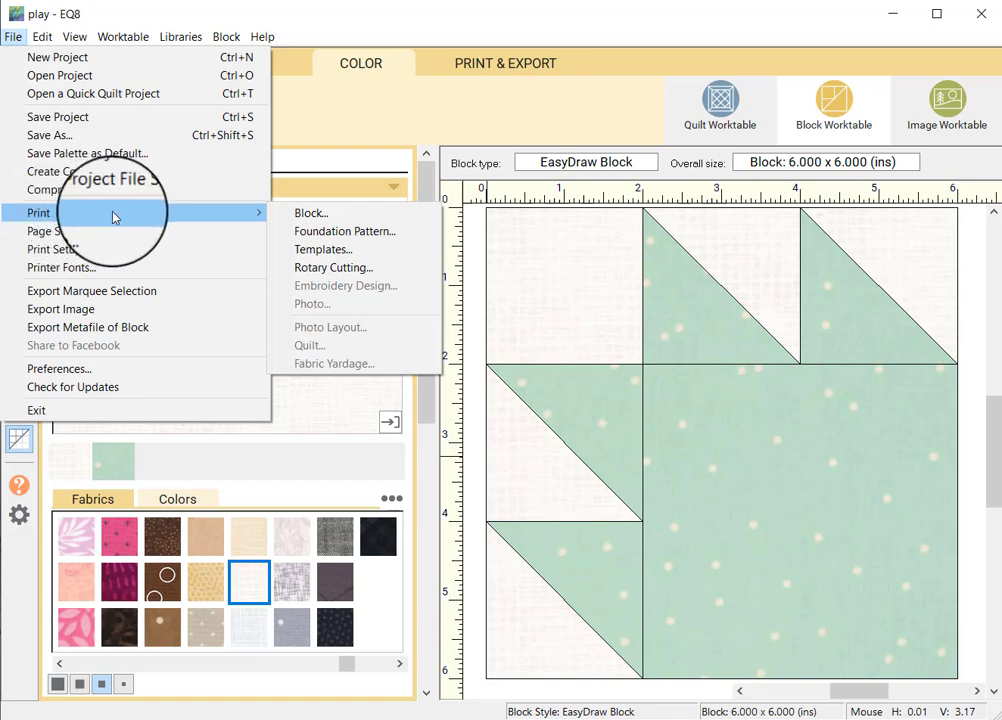
click(311, 254)
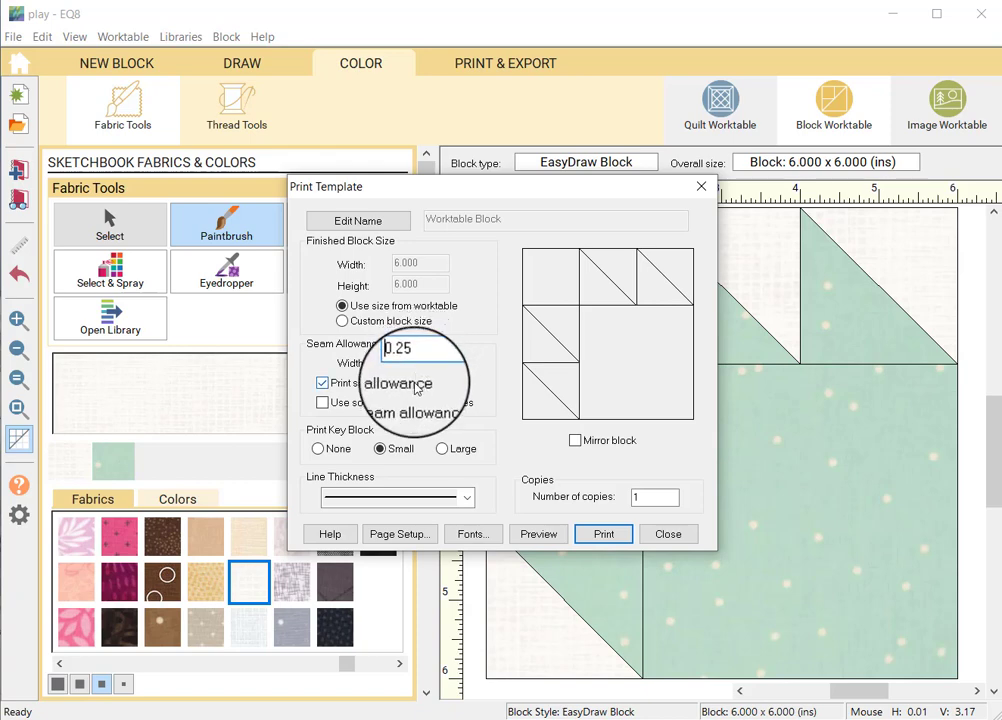
click(532, 535)
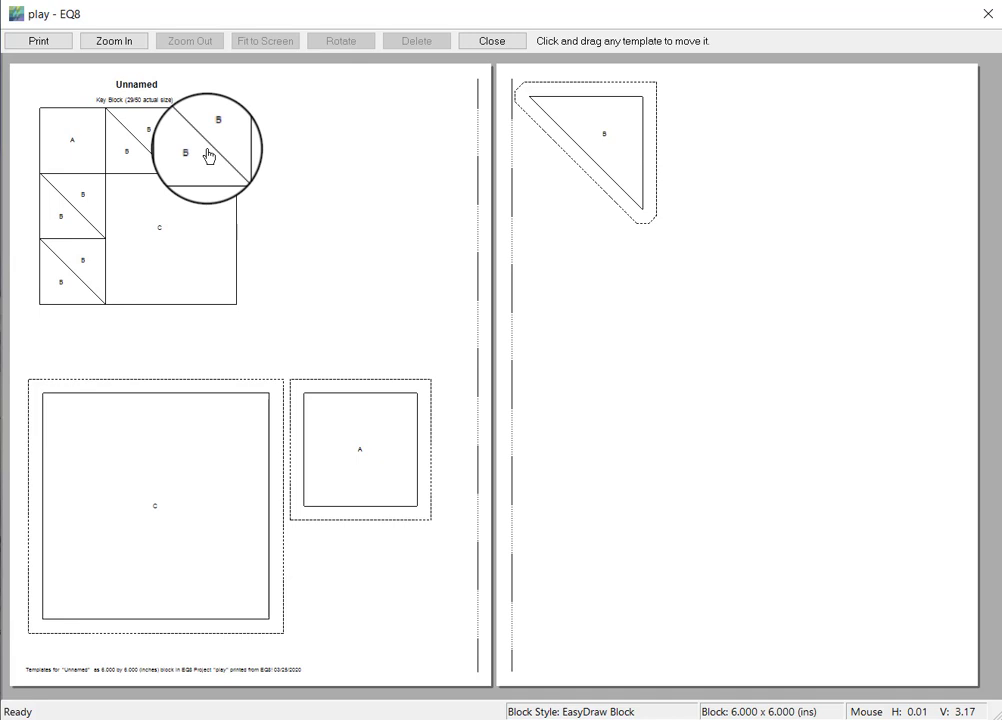
click(500, 43)
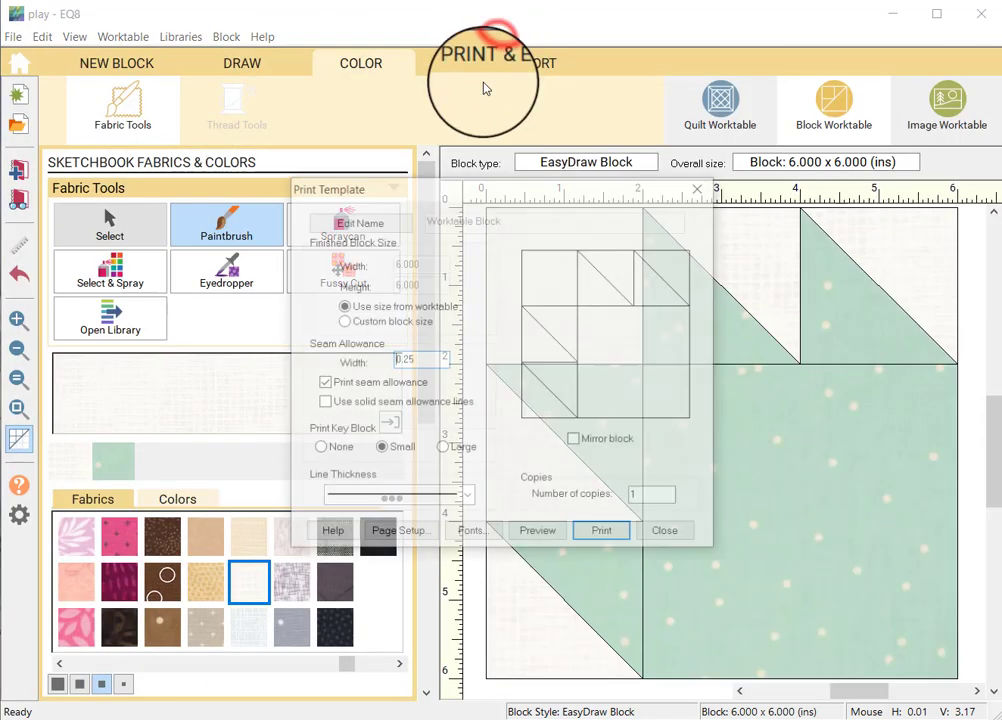
click(664, 537)
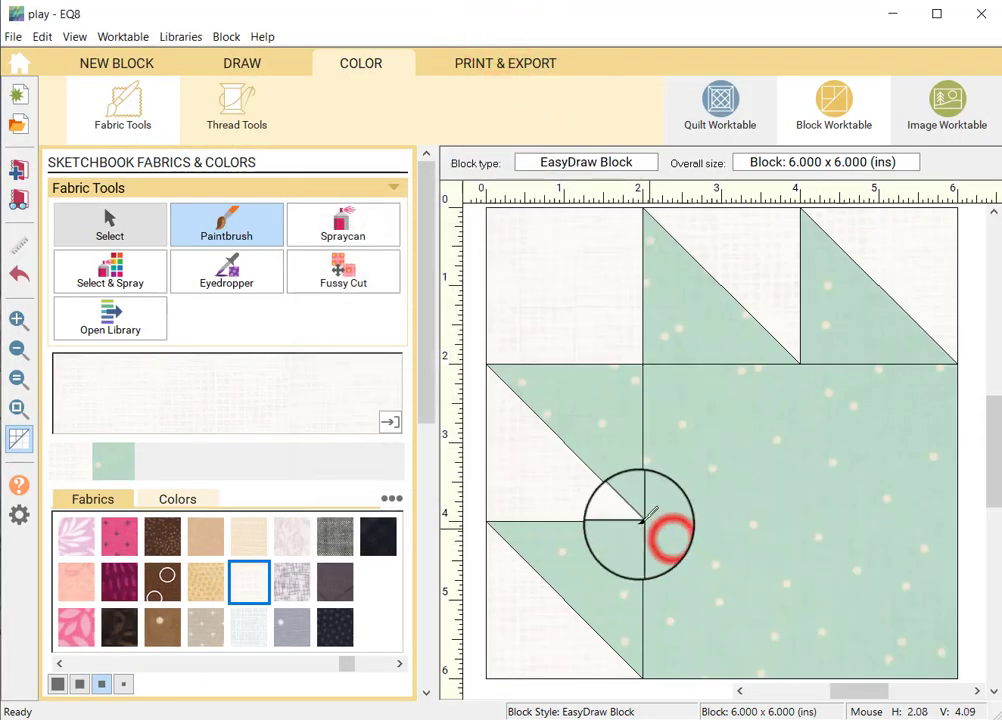
Preview the block's rotary cutting chart and enlarge the upper half of the page.
click(9, 42)
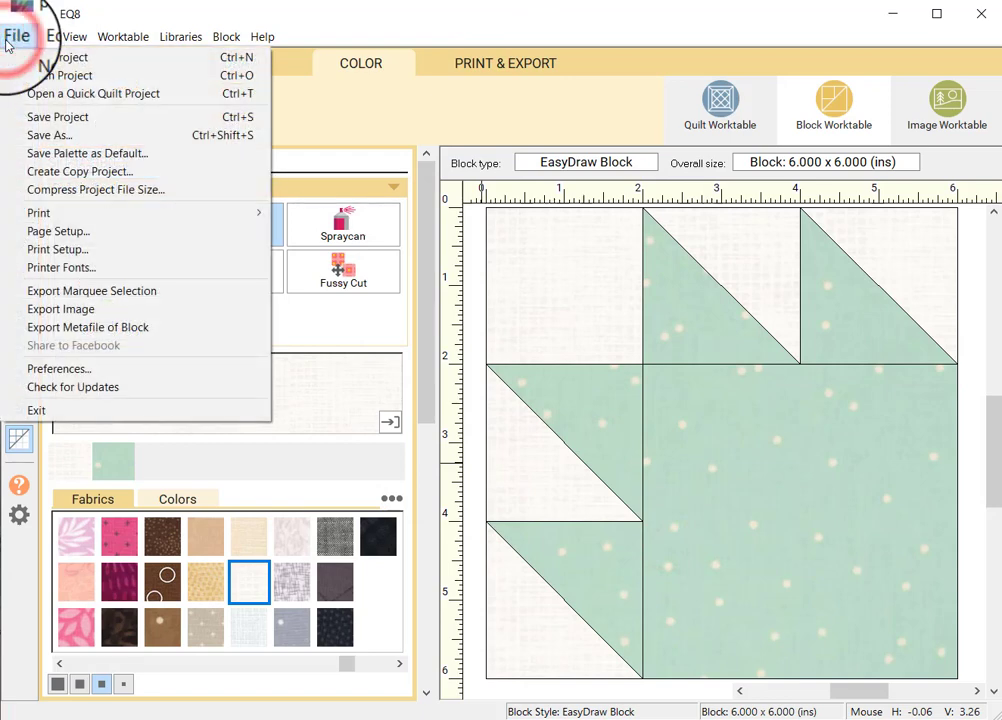
mouse_move(163, 213)
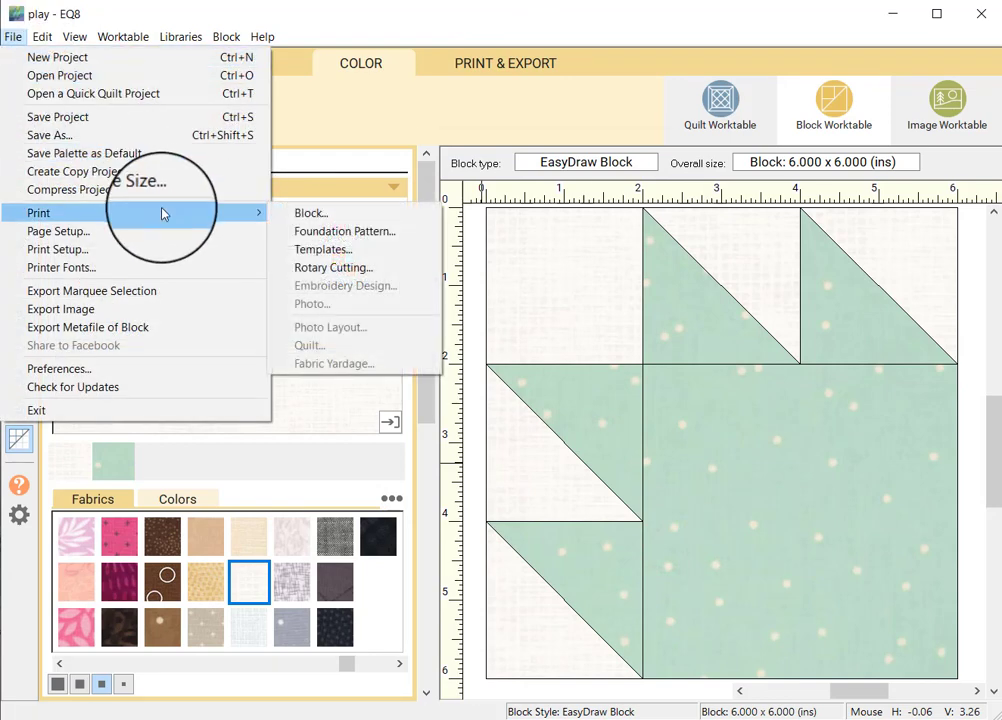
click(297, 268)
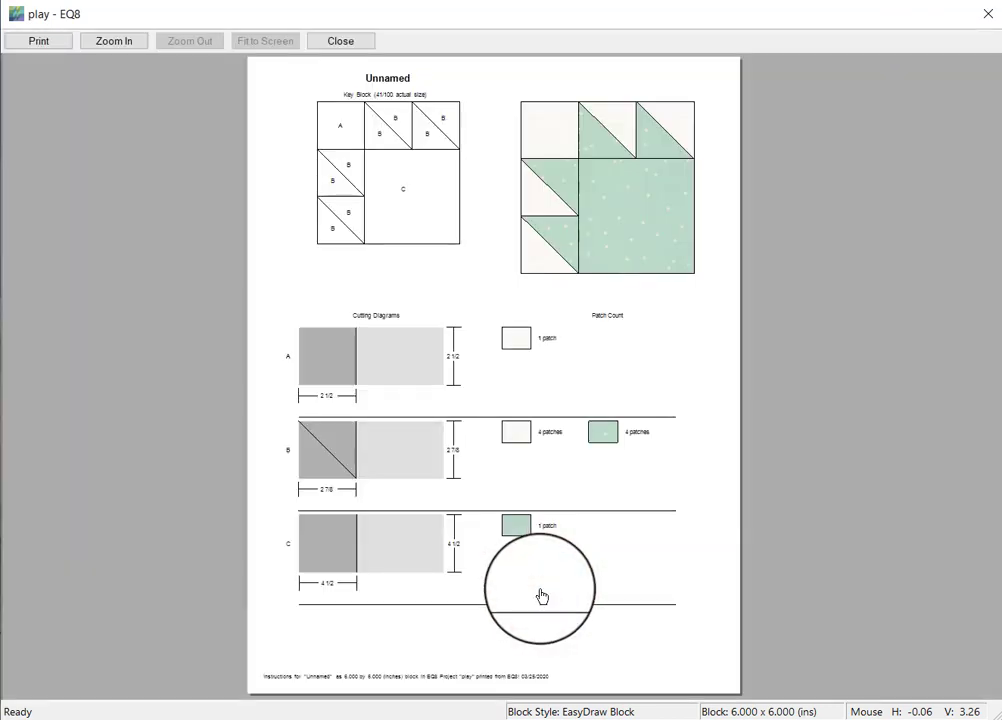
click(105, 41)
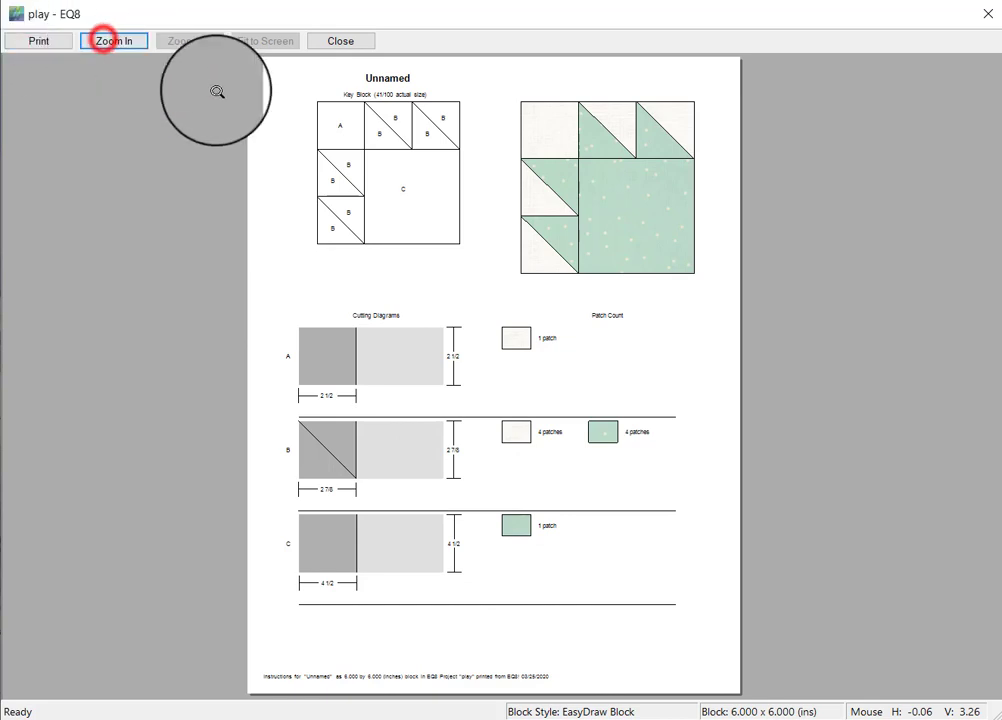
drag(262, 72, 735, 345)
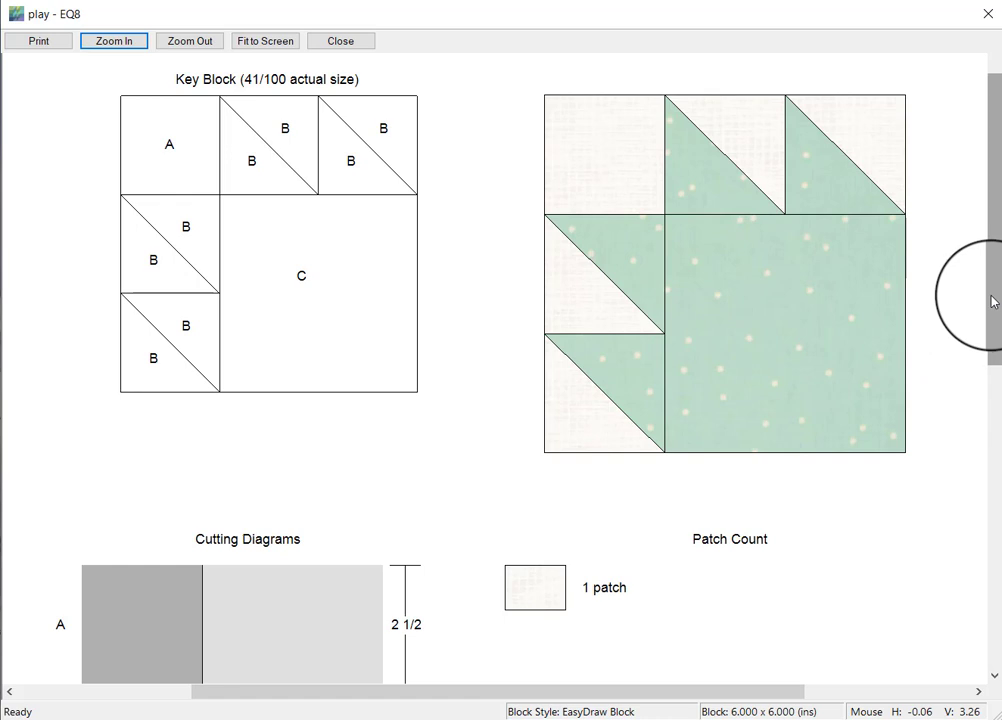
Examine the key block, cutting diagrams and patch counts for patches A, B and C, and close the rotary cutting chart without printing.
drag(993, 302, 637, 271)
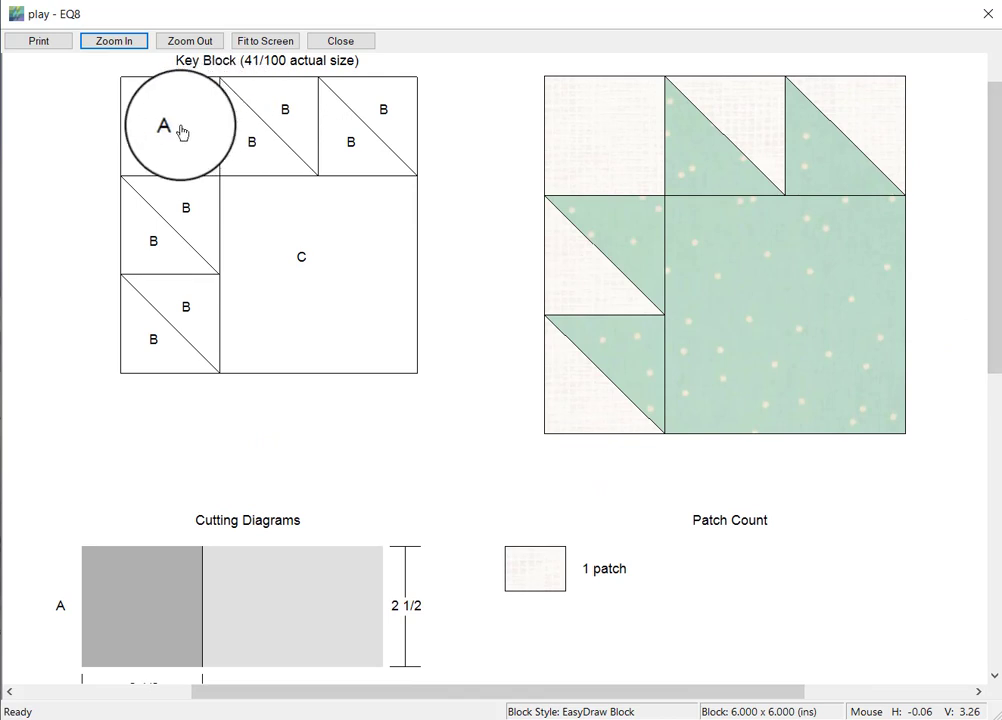
drag(995, 250, 993, 300)
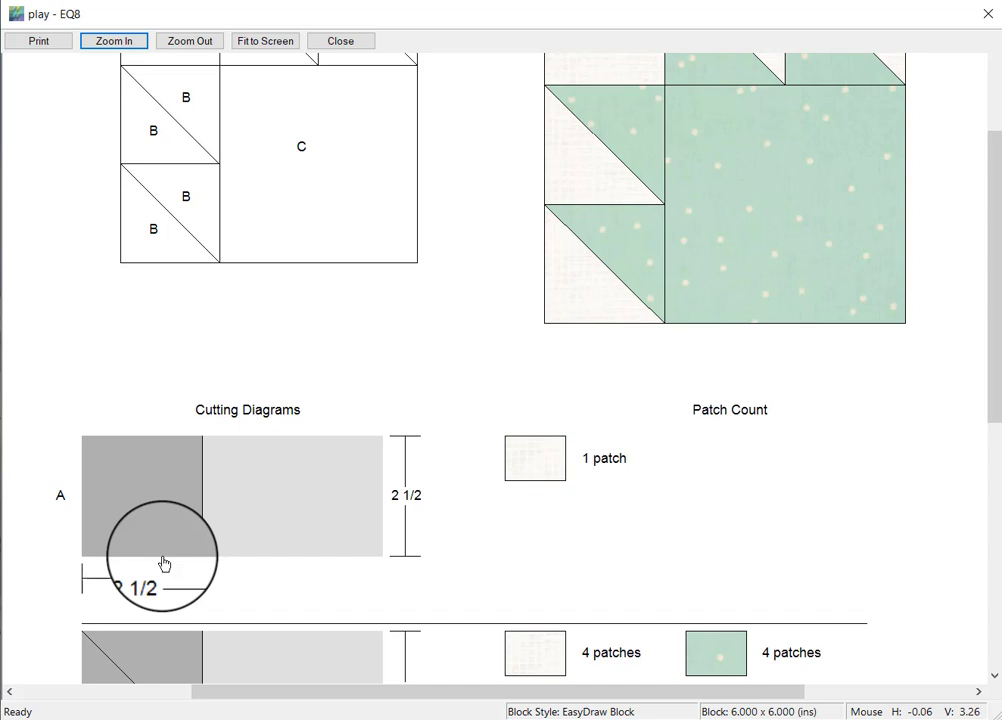
scroll(164, 563, down, 3)
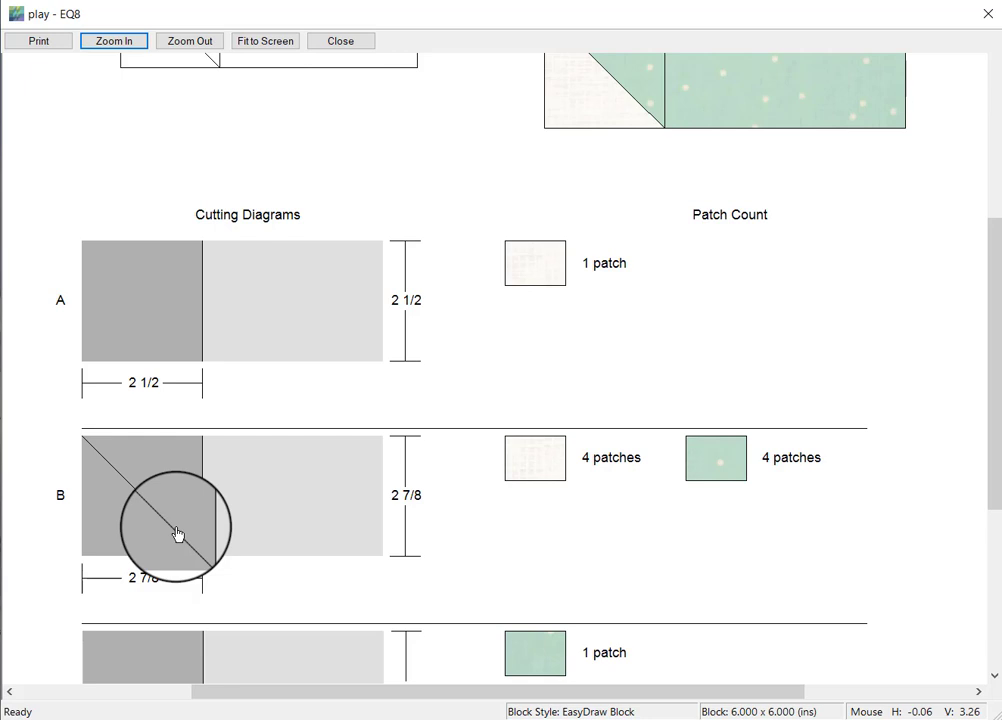
scroll(178, 534, down, 3)
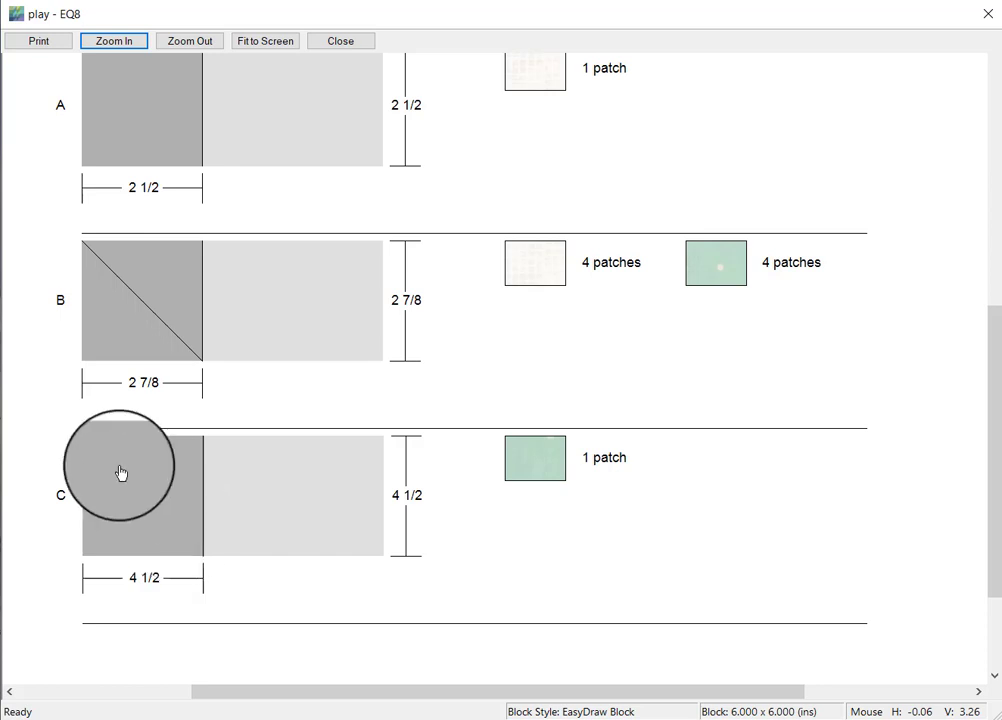
click(362, 43)
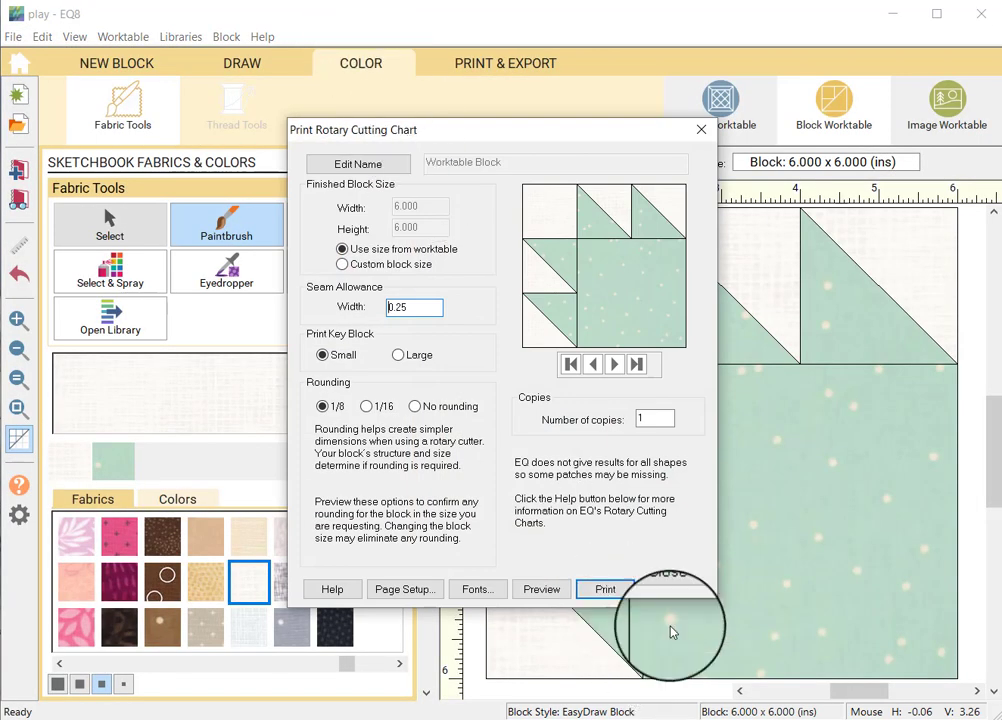
click(668, 589)
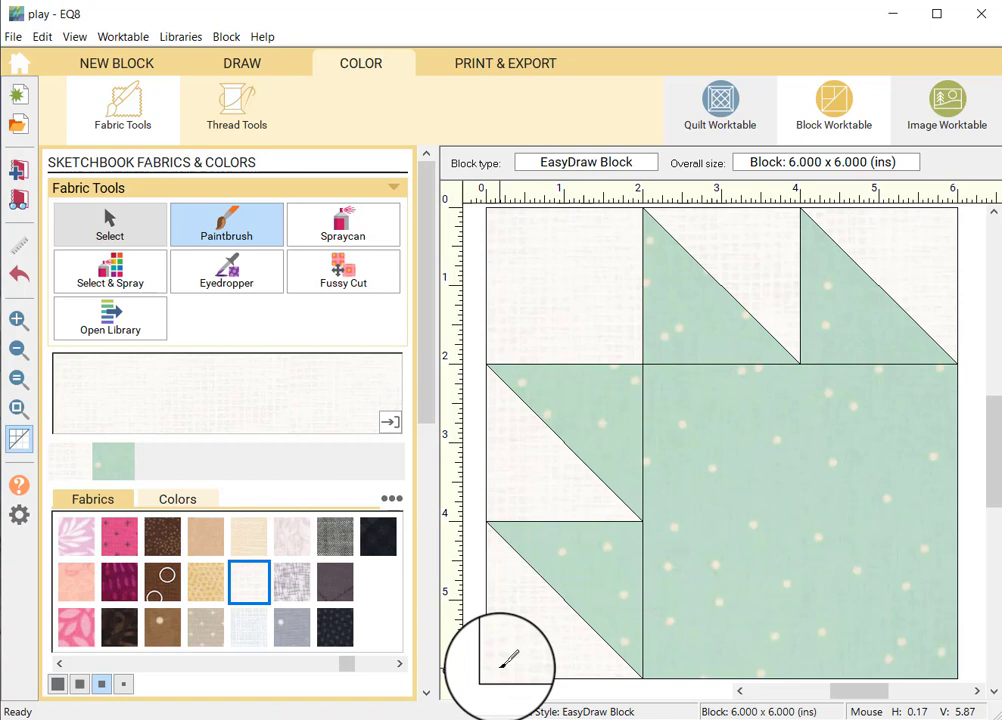